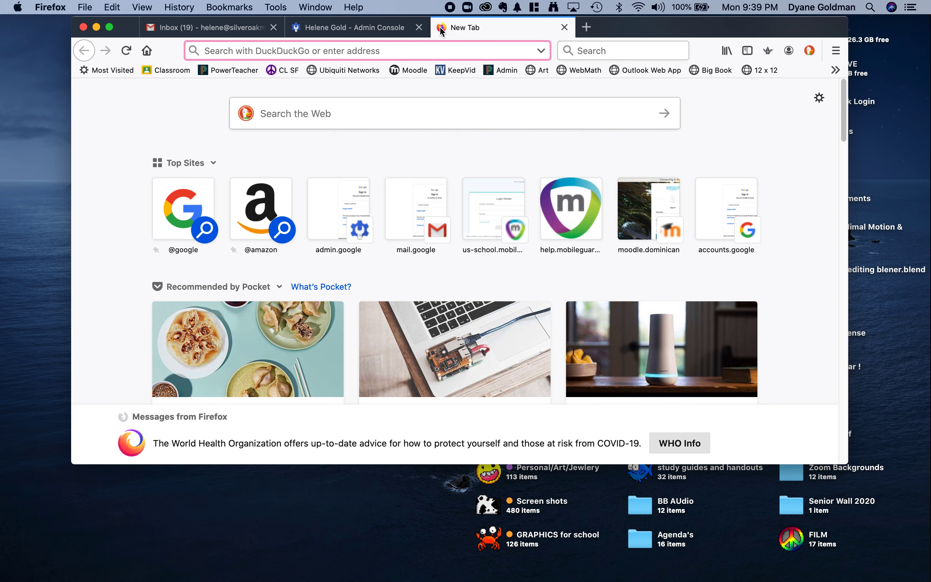
# Step: Open the WeVideo website at wevideo.com
pyautogui.write('we')
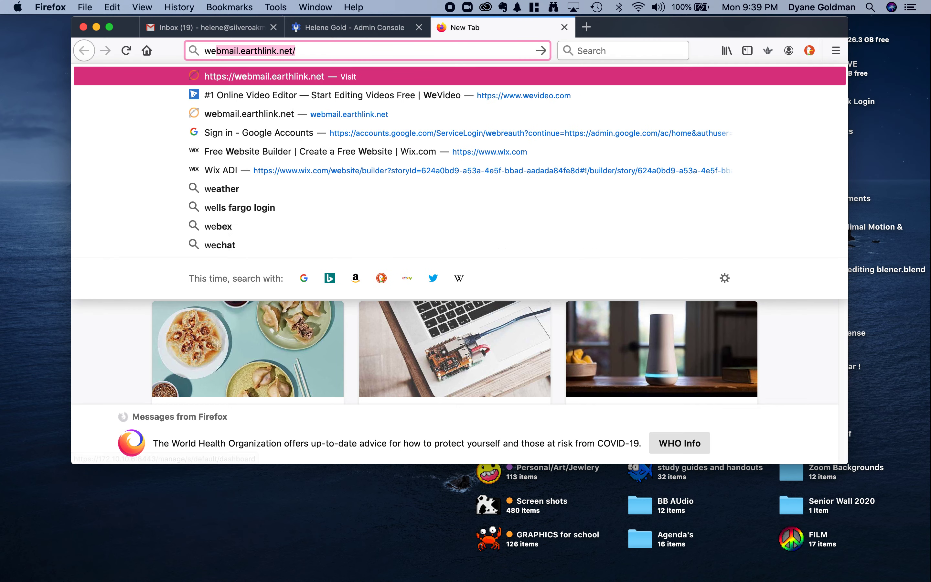
pyautogui.write('video')
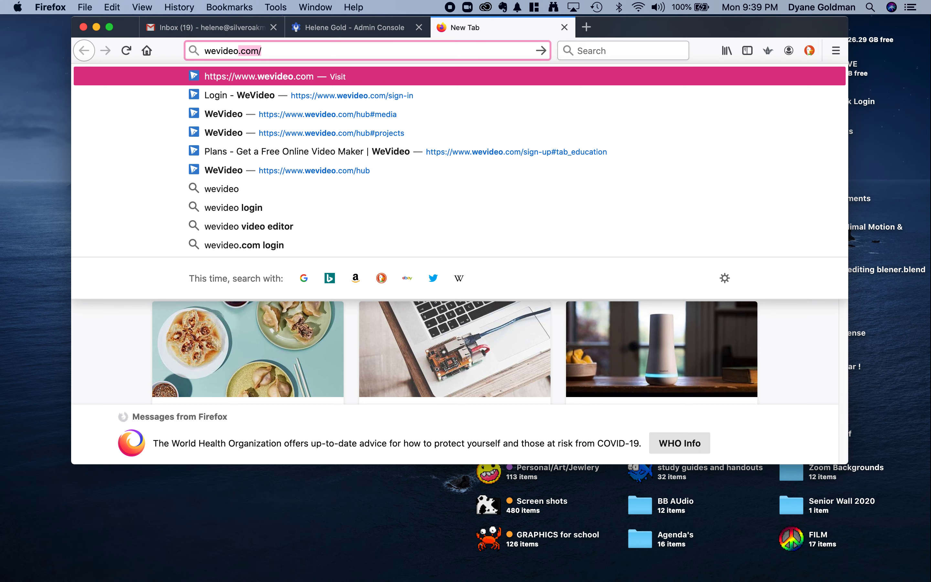
pyautogui.press('Return')
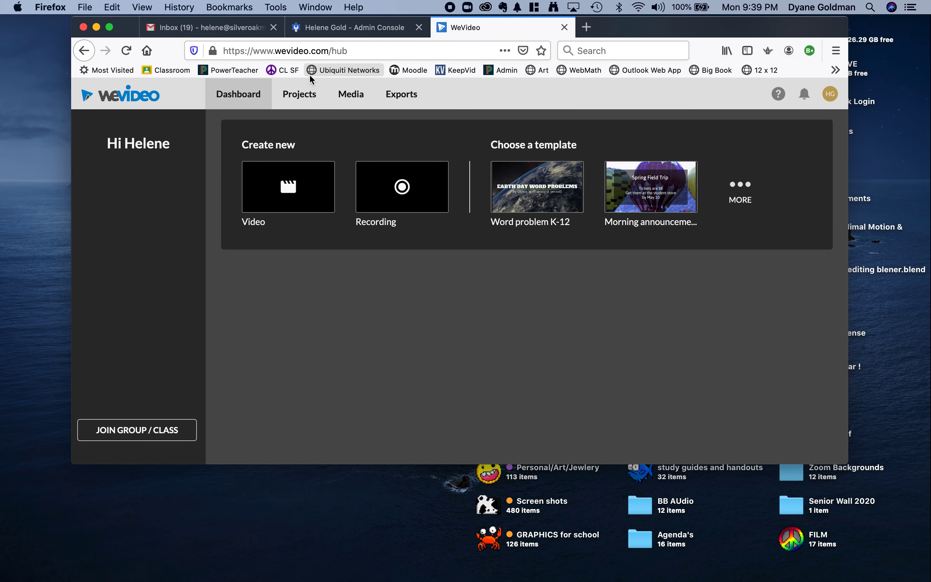
# Step: Log out of the current WeVideo account and open the site's log-in page
pyautogui.click(835, 95)
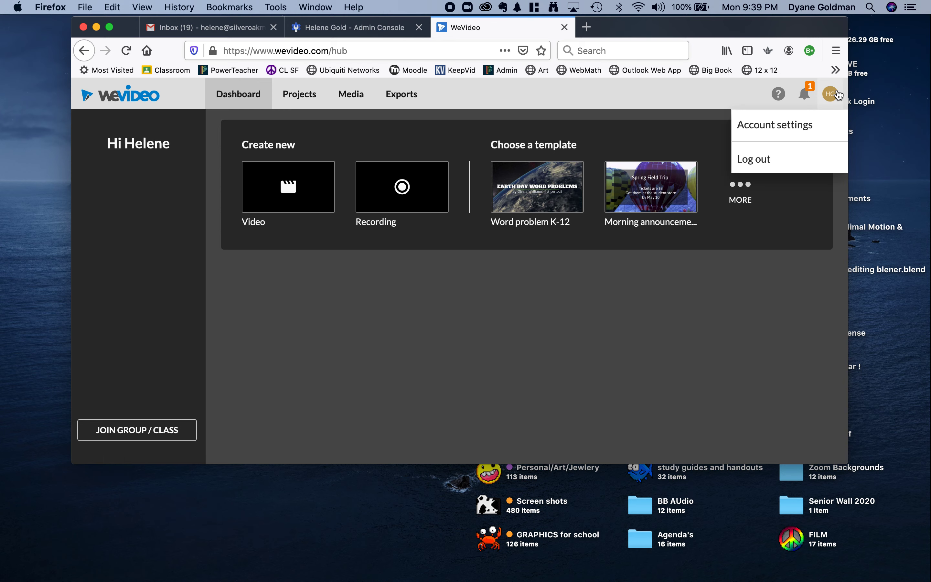
pyautogui.click(753, 160)
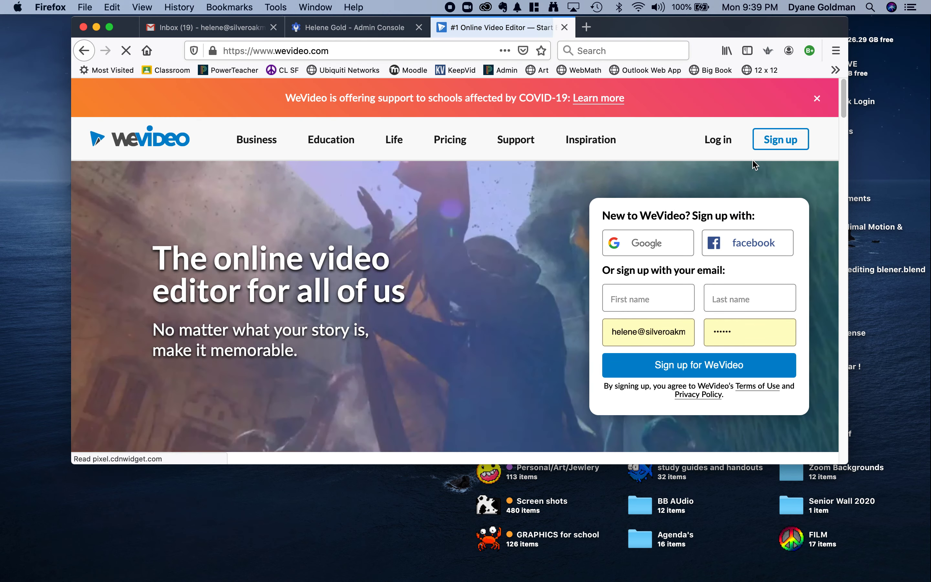
pyautogui.moveTo(721, 29); pyautogui.dragTo(679, 43)
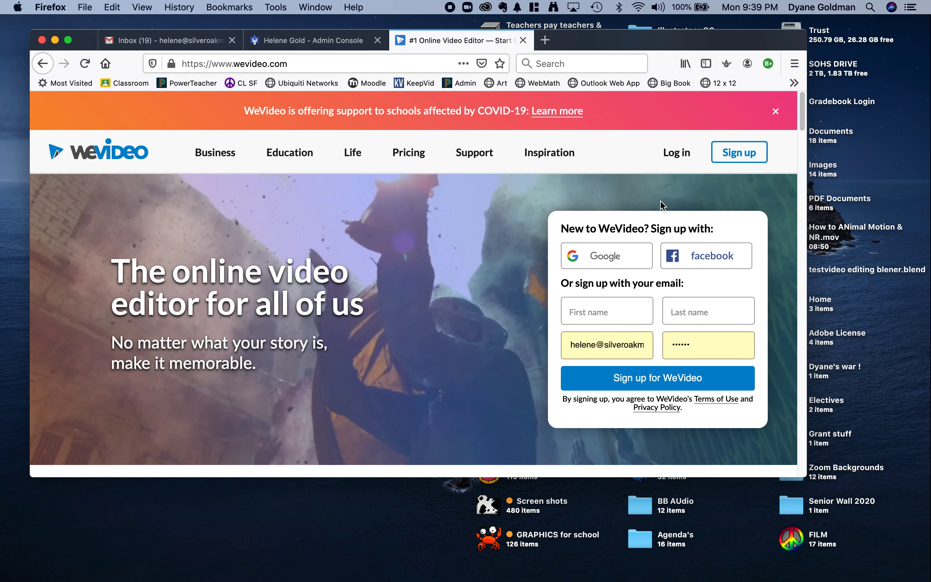
pyautogui.click(676, 153)
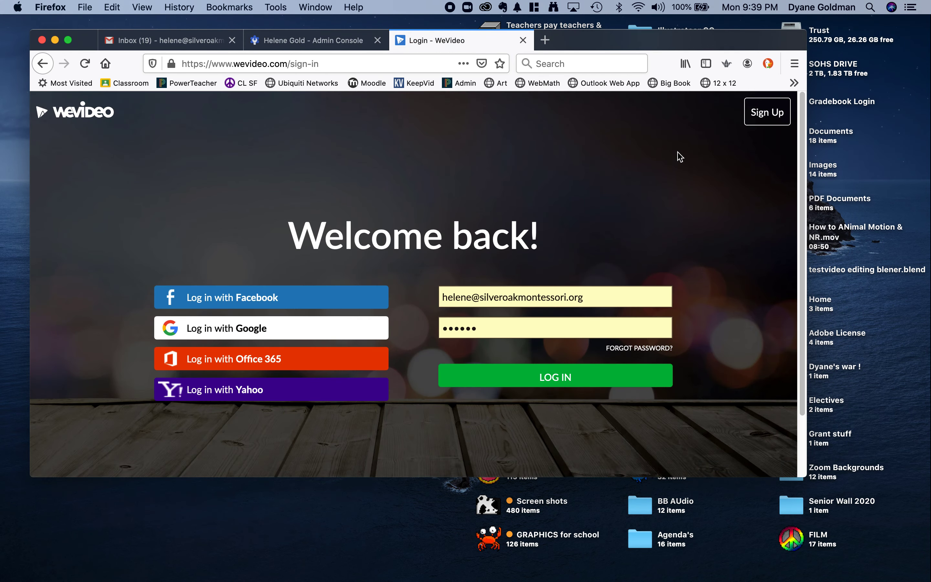
# Step: Replace the prefilled log-in e-mail with the other account's e-mail address
pyautogui.click(474, 299)
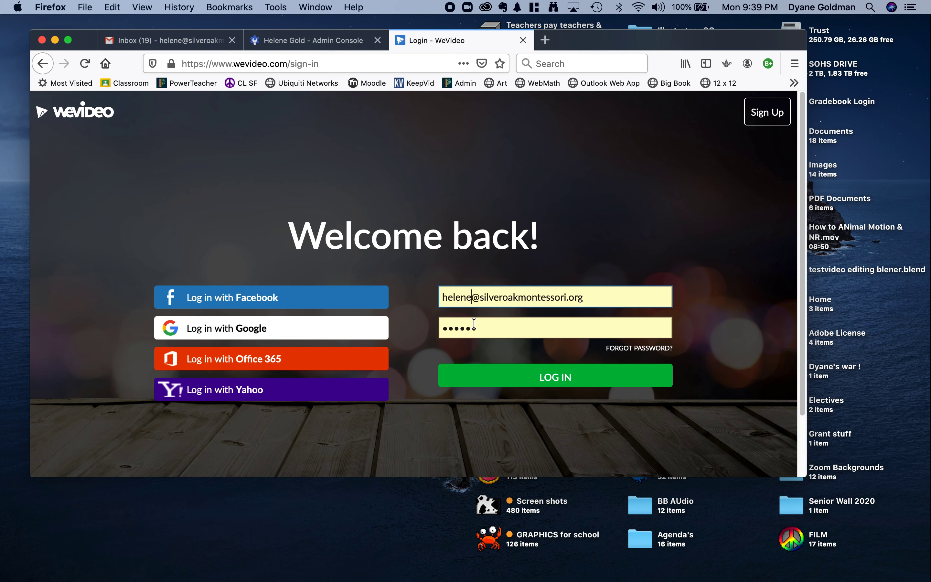
pyautogui.press('BackSpace')
pyautogui.press('BackSpace')
pyautogui.press('BackSpace')
pyautogui.press('BackSpace')
pyautogui.press('BackSpace')
pyautogui.press('BackSpace')
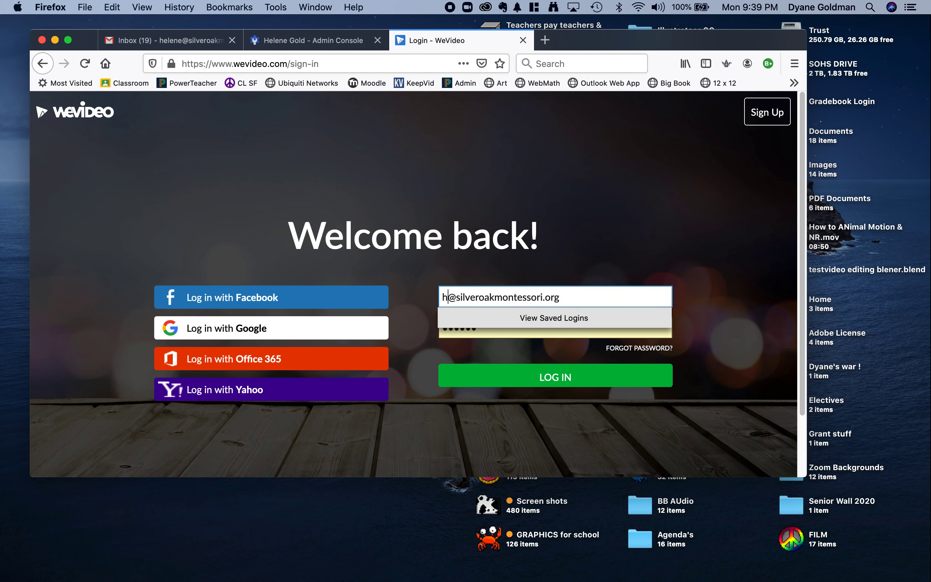
pyautogui.write('dee')
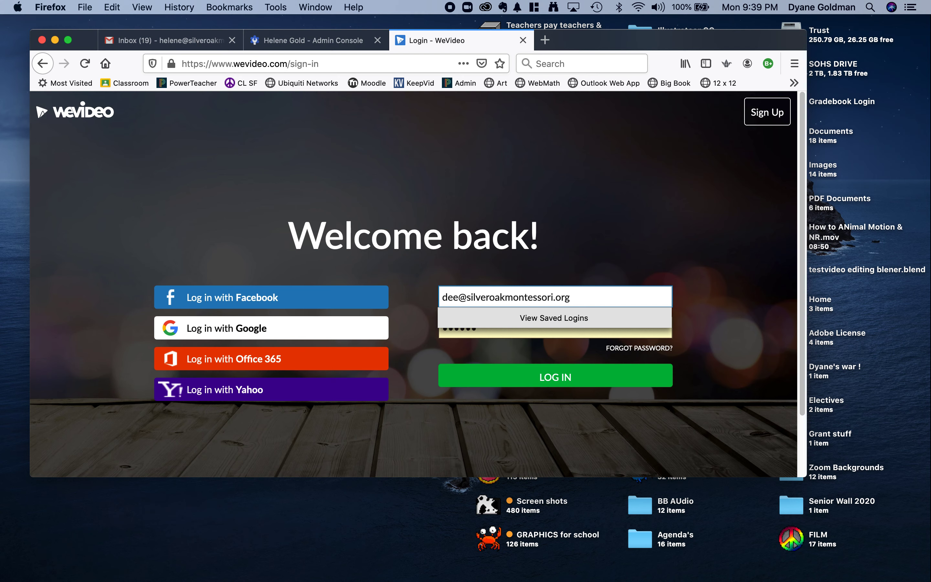
# Step: Log in to WeVideo with the entered credentials and decline saving the login in the browser
pyautogui.doubleClick(461, 328)
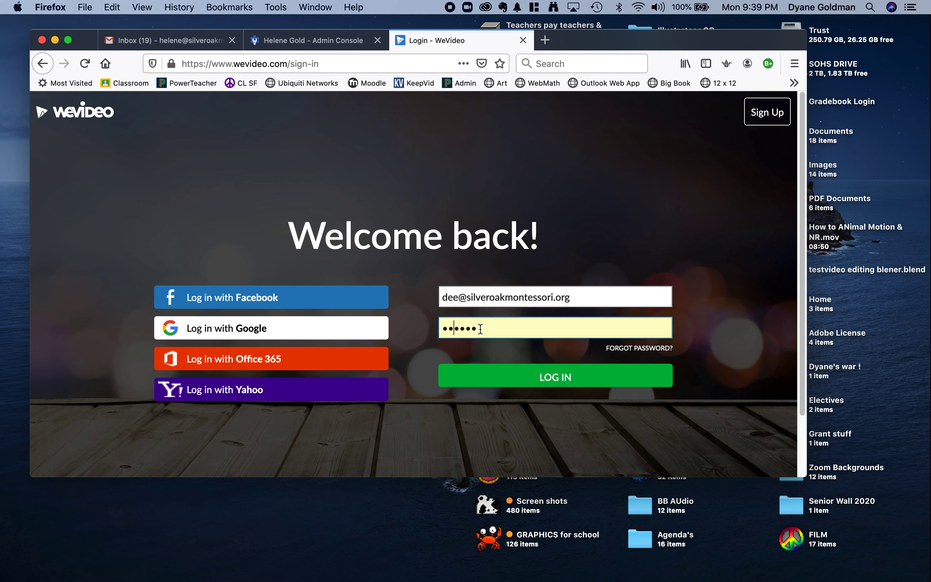
pyautogui.click(548, 266)
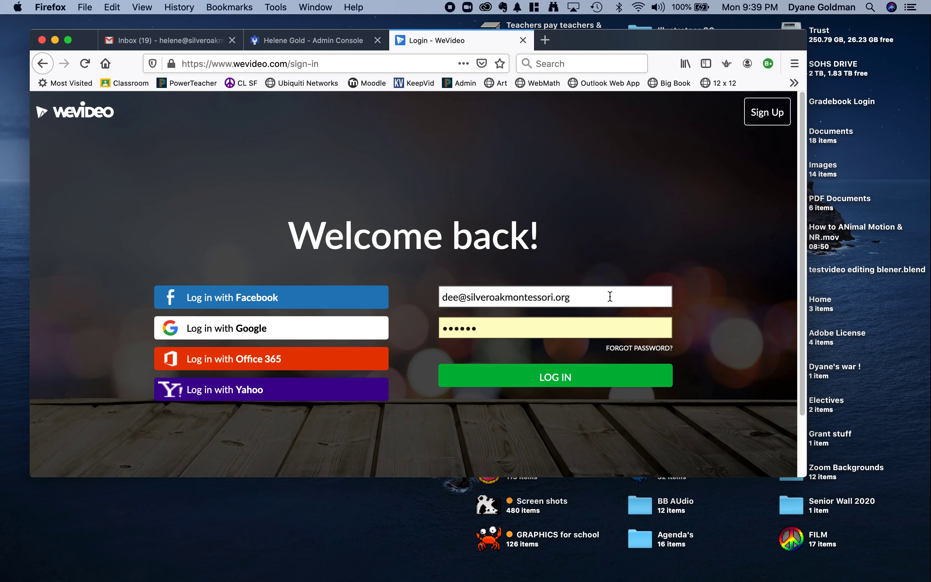
pyautogui.click(556, 380)
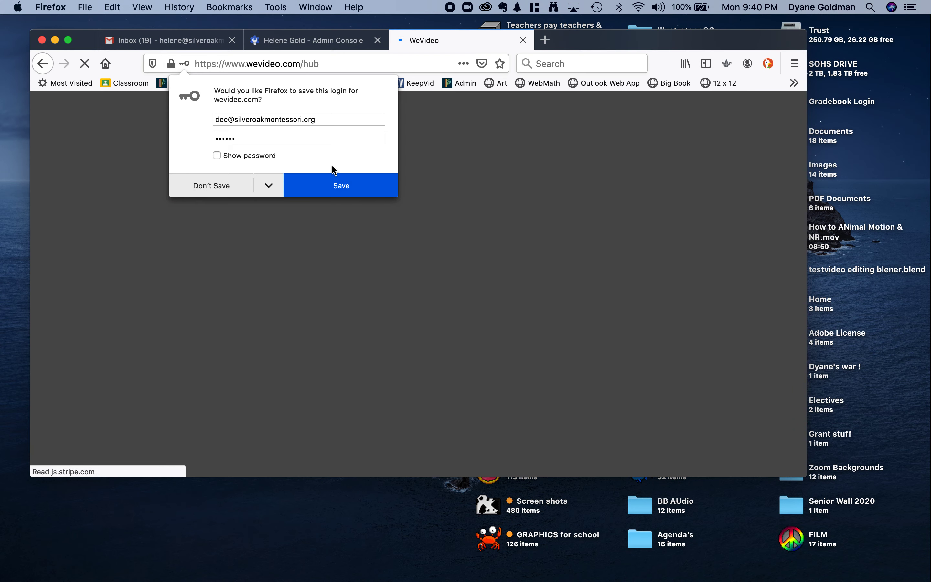
pyautogui.click(229, 186)
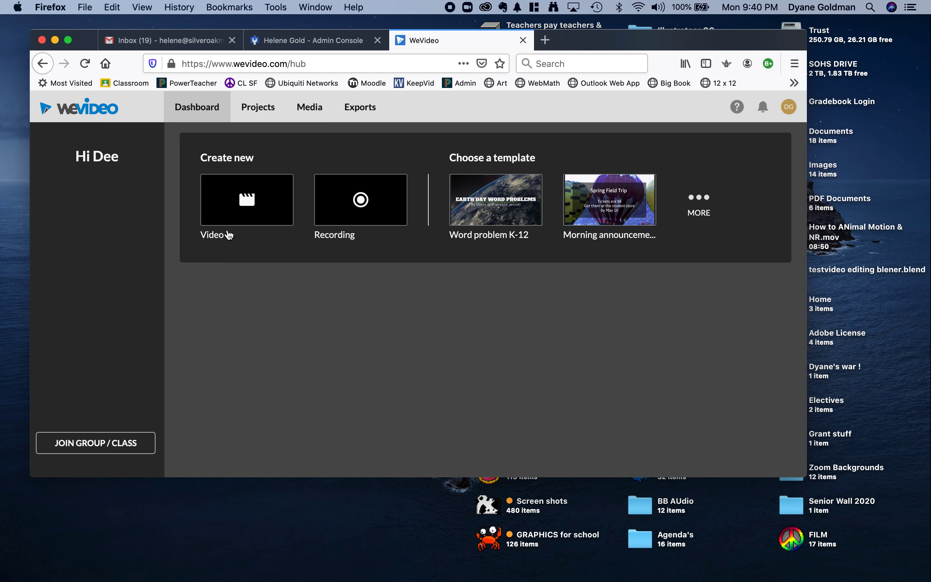
# Step: Review the full list of project templates from the dashboard and close it without choosing one
pyautogui.click(192, 111)
pyautogui.click(698, 207)
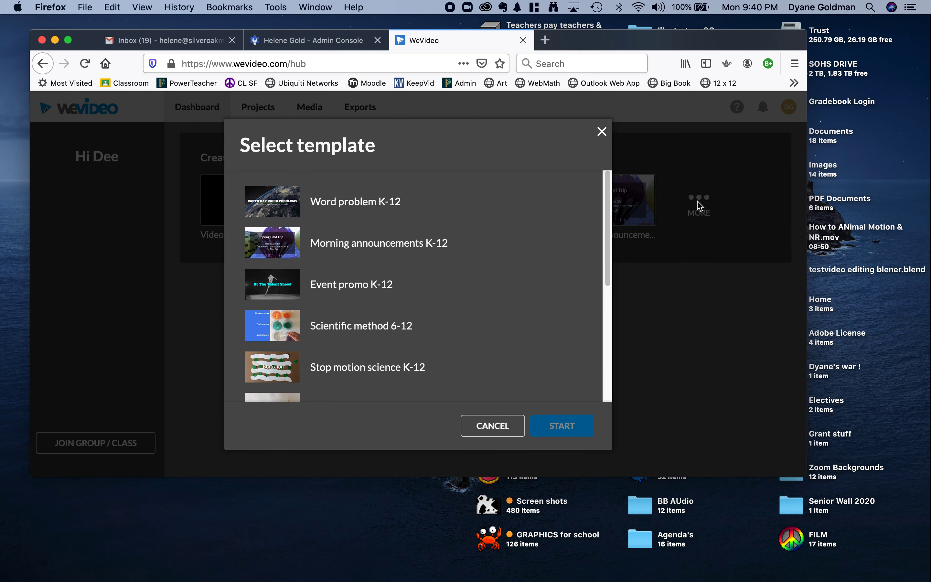
pyautogui.scroll(-5, 511, 357)
pyautogui.scroll(5, 511, 357)
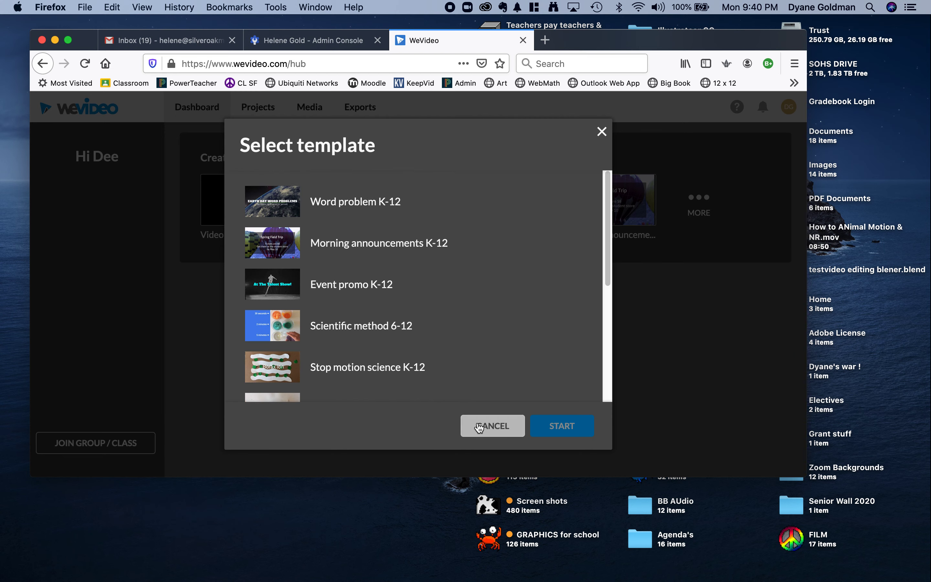
pyautogui.click(480, 430)
# Step: View the Projects area, checking both the shared projects and My projects
pyautogui.click(258, 106)
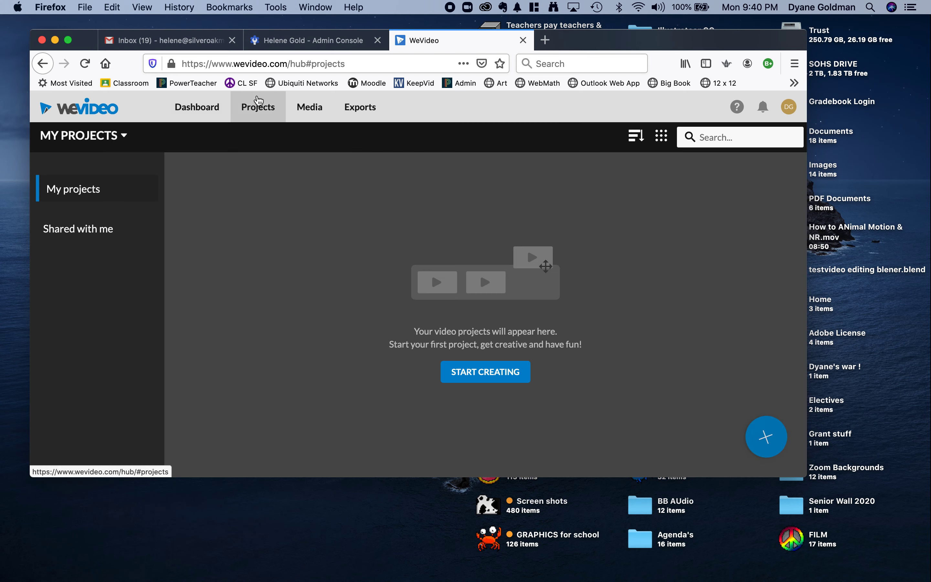
pyautogui.click(63, 230)
pyautogui.click(63, 195)
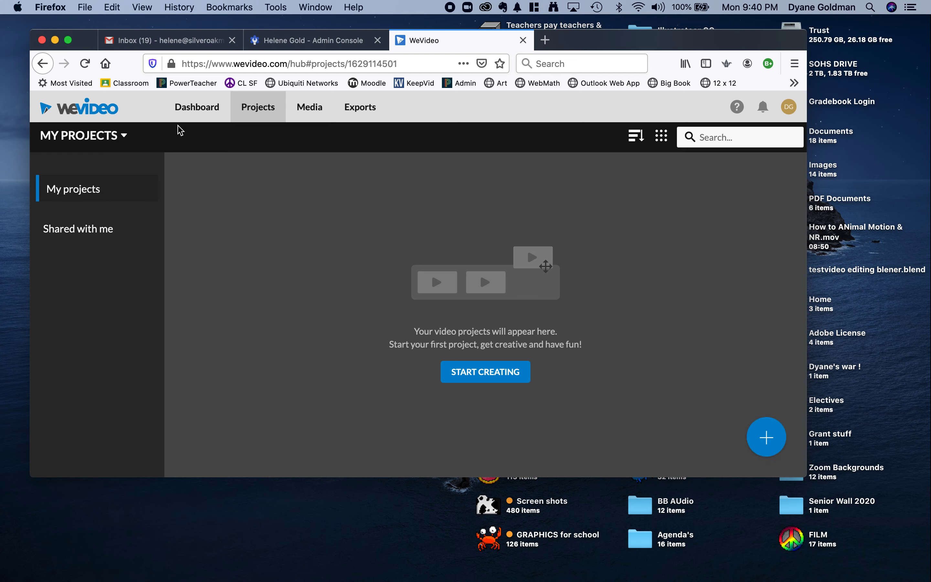
# Step: Import the image 504.jpg from the Desktop into the My Media library
pyautogui.click(314, 107)
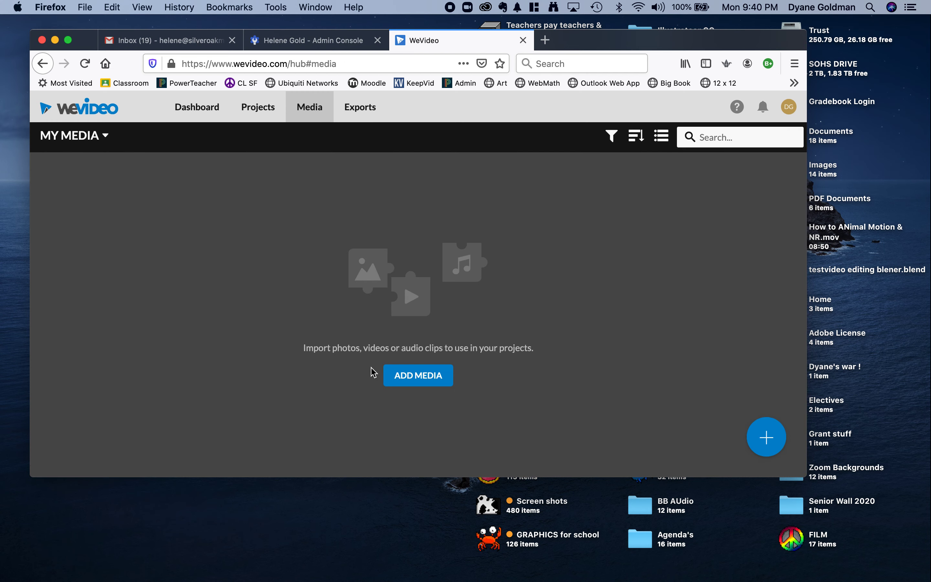
pyautogui.click(420, 376)
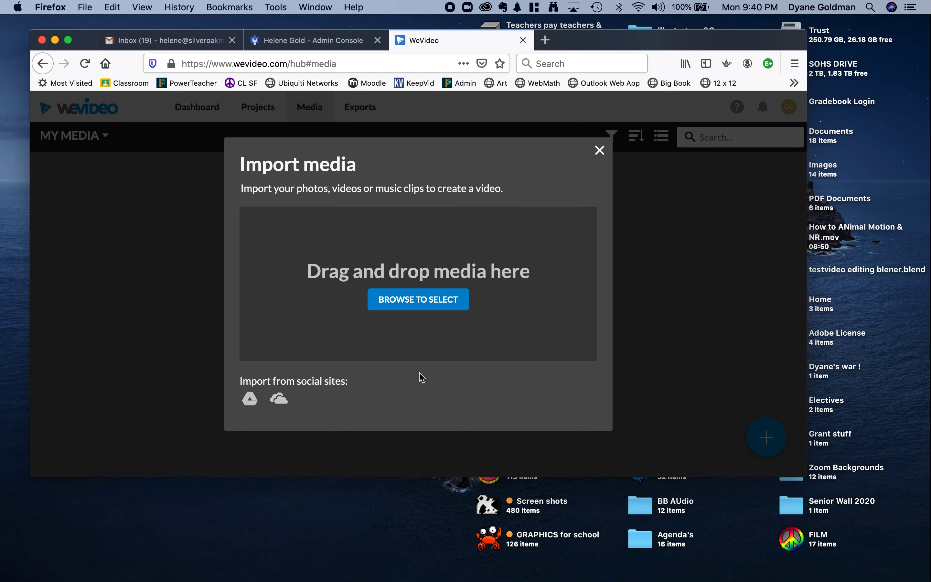
pyautogui.click(437, 305)
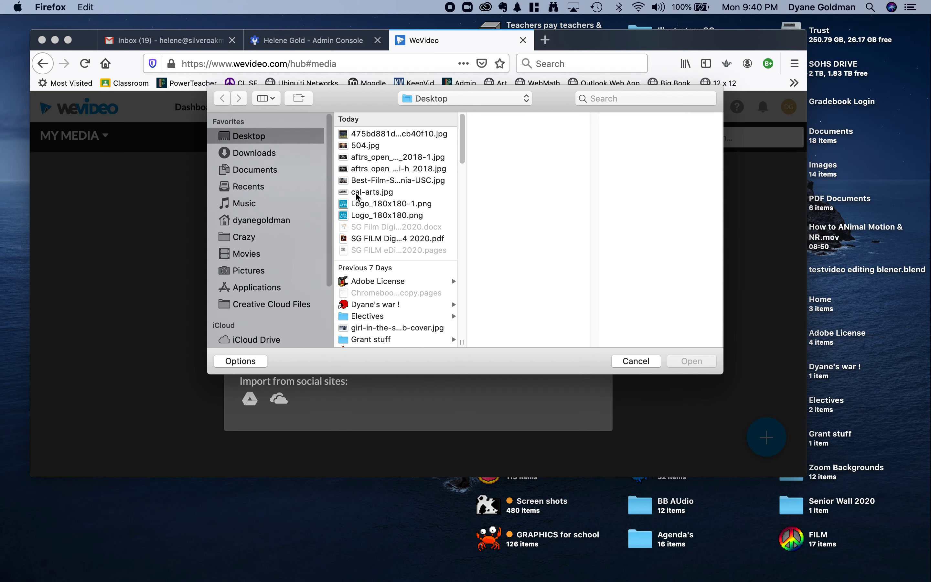
pyautogui.click(380, 146)
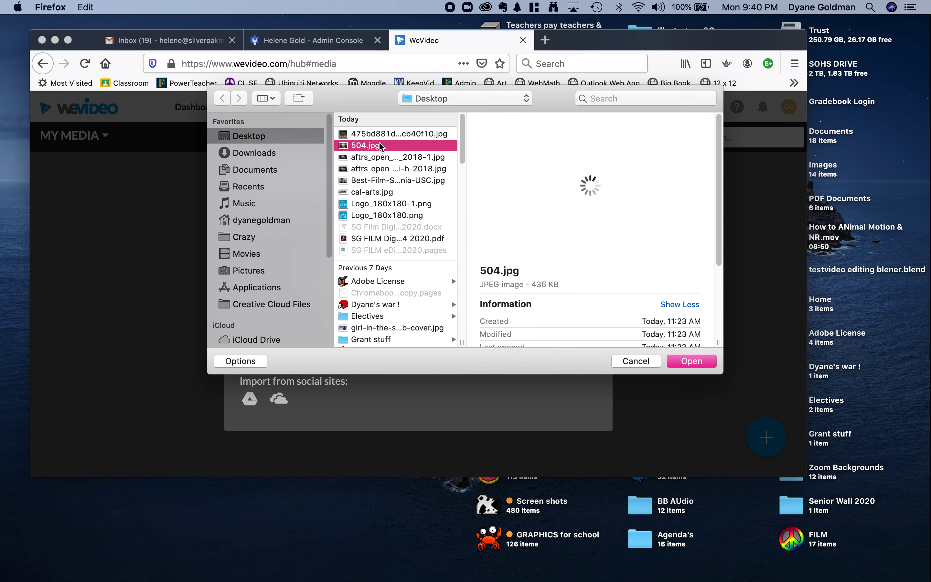
pyautogui.click(701, 362)
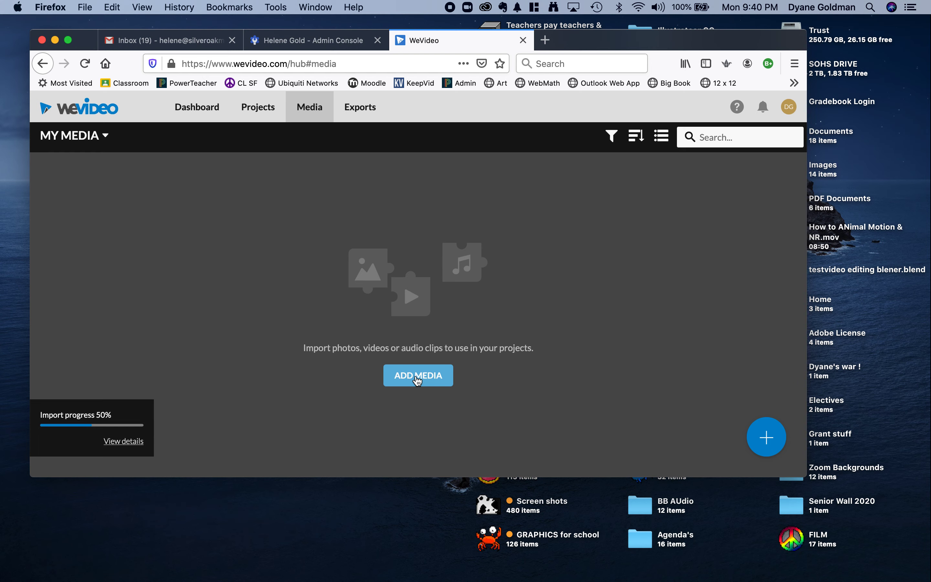
# Step: Start another media import, preview a few Desktop images, and search the computer's files for "slate"
pyautogui.click(417, 380)
pyautogui.click(438, 297)
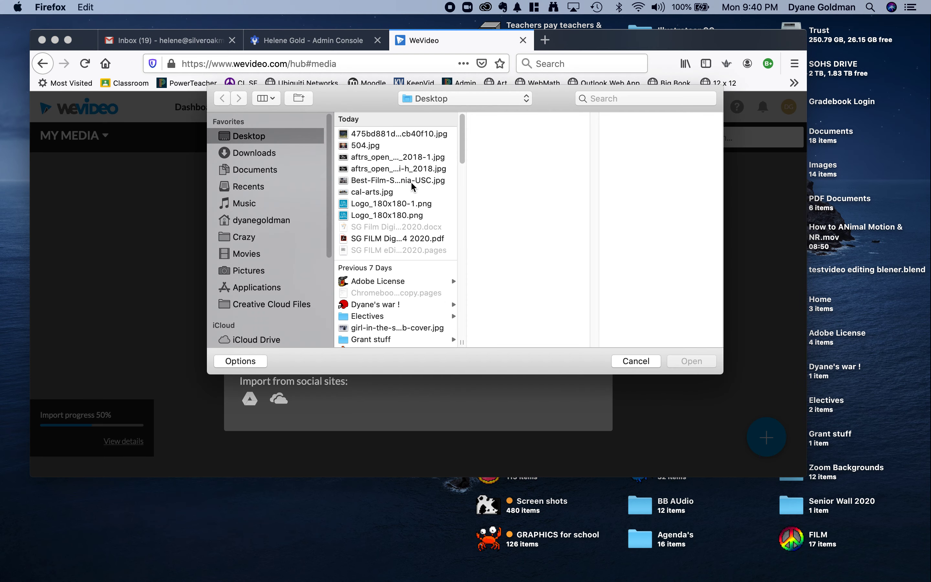
pyautogui.click(381, 192)
pyautogui.click(385, 180)
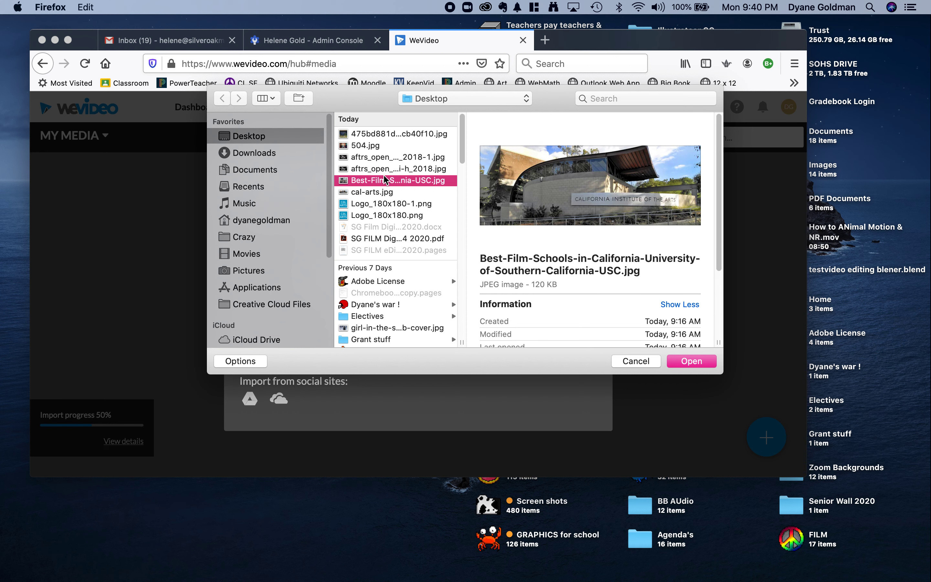
pyautogui.click(385, 158)
pyautogui.click(593, 99)
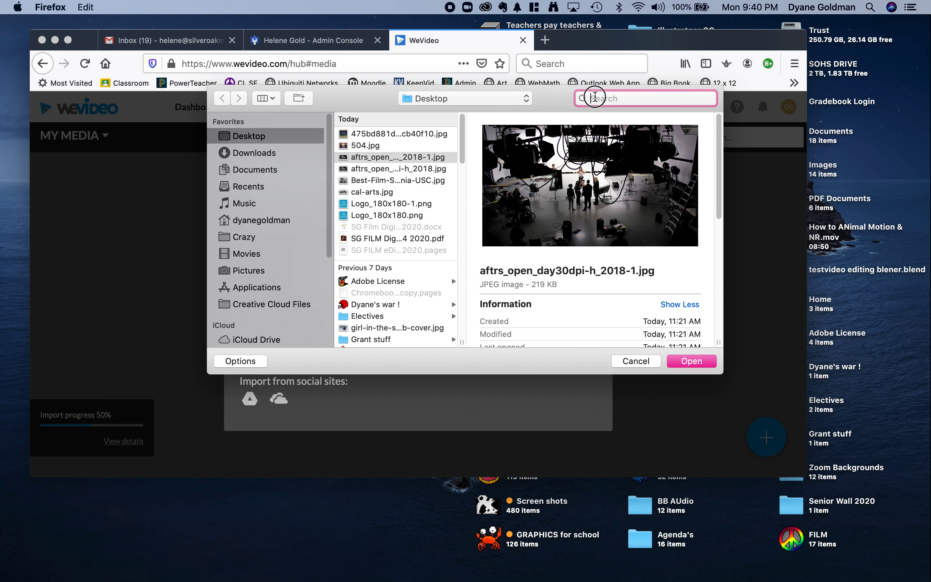
pyautogui.write('slate')
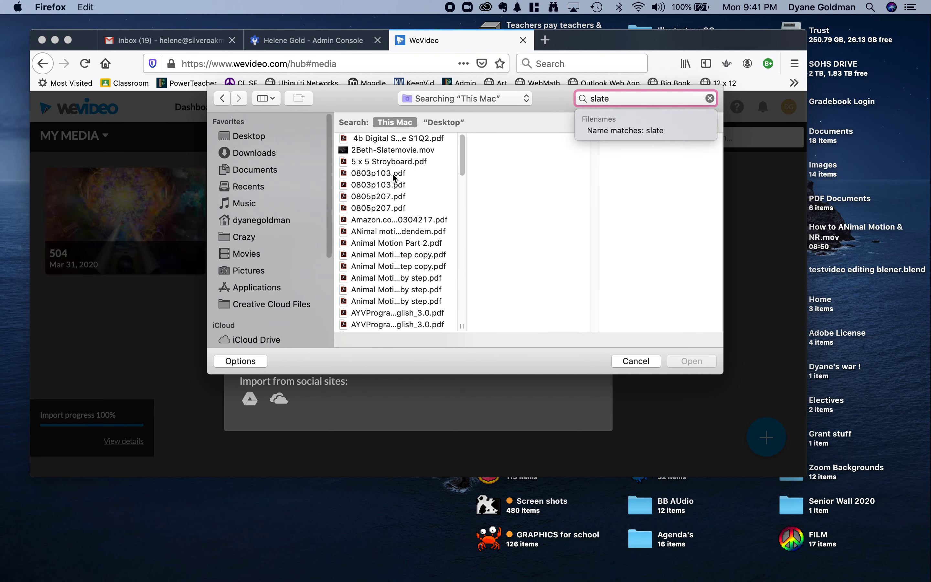
# Step: Look through the "slate" search results and import Slate Project-2.jpg into the media library
pyautogui.click(401, 162)
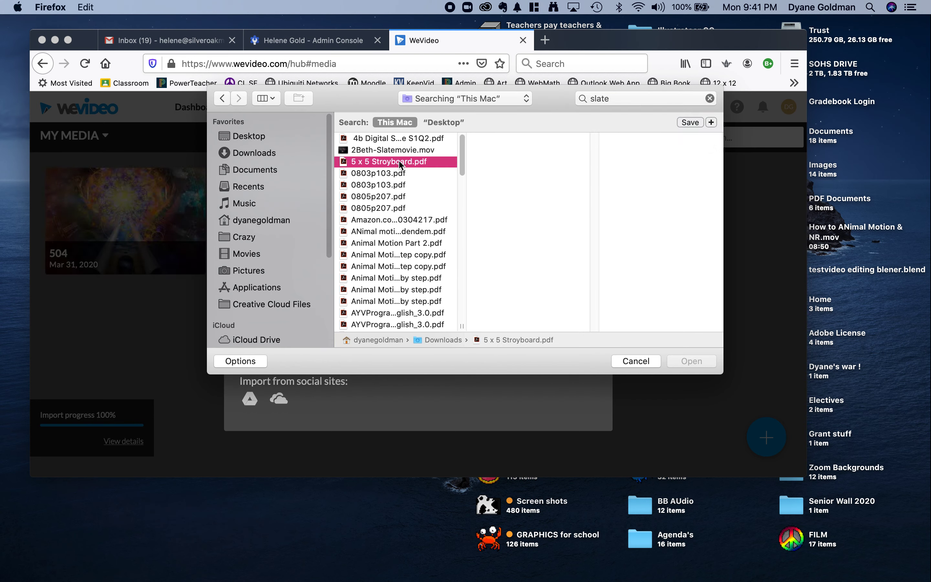
pyautogui.click(397, 174)
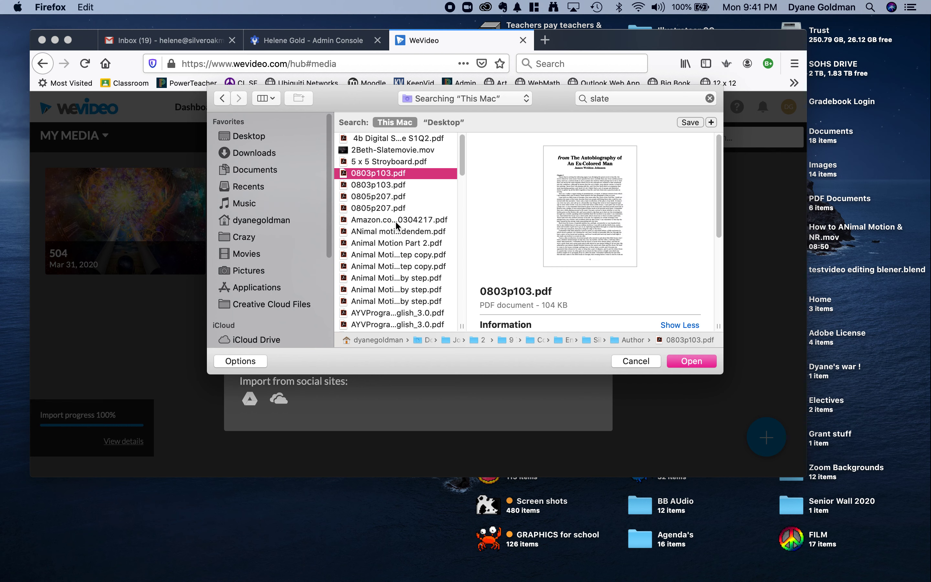
pyautogui.click(383, 262)
pyautogui.scroll(-10, 383, 263)
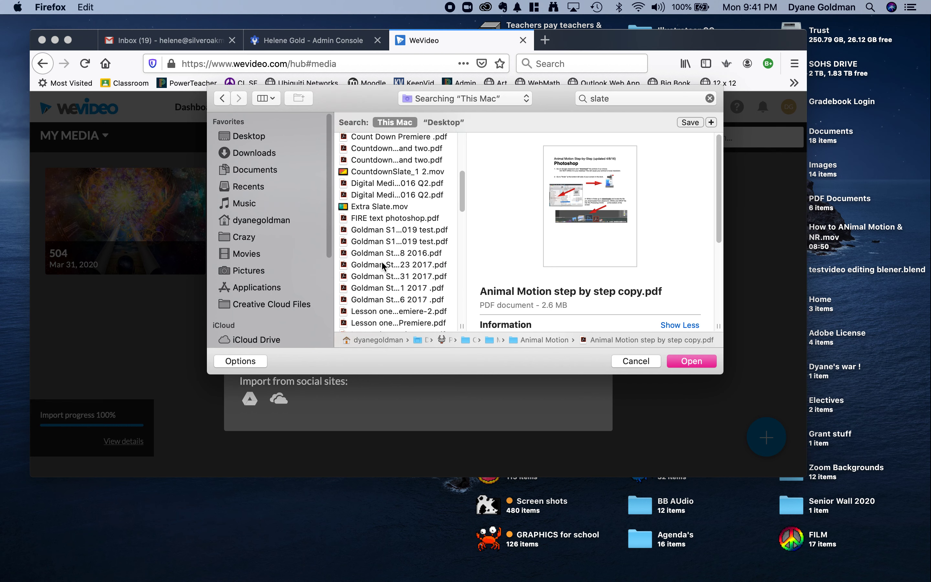
pyautogui.scroll(-10, 382, 265)
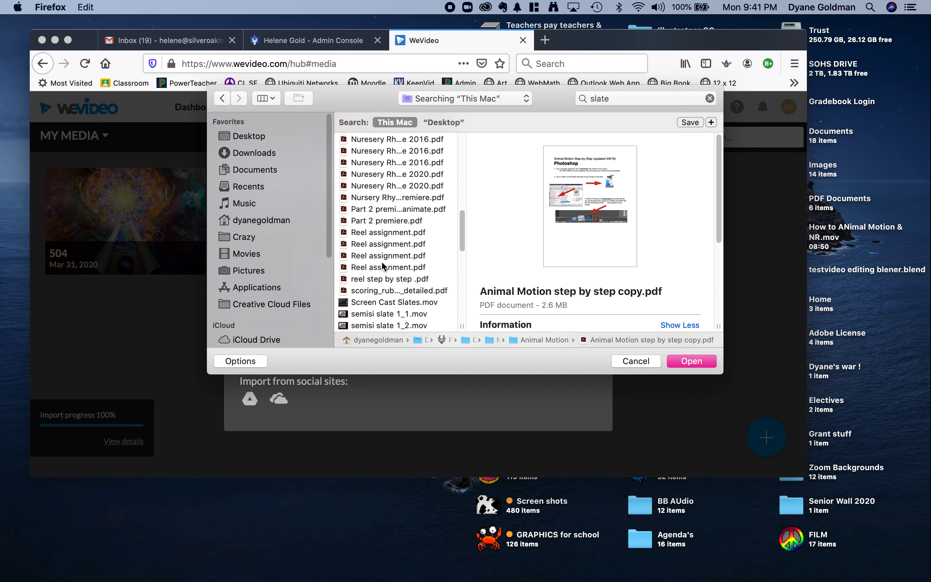
pyautogui.click(372, 230)
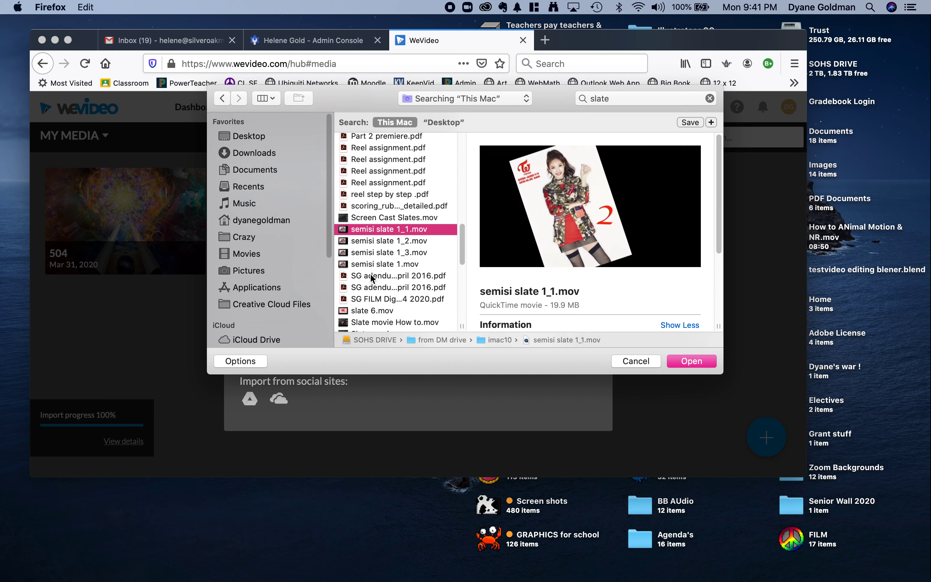
pyautogui.scroll(-4, 369, 307)
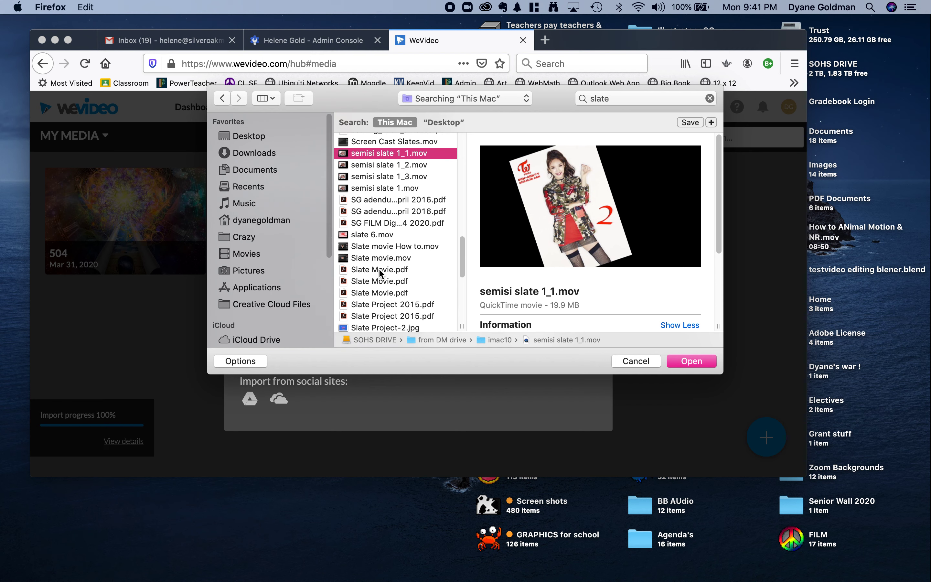
pyautogui.click(383, 269)
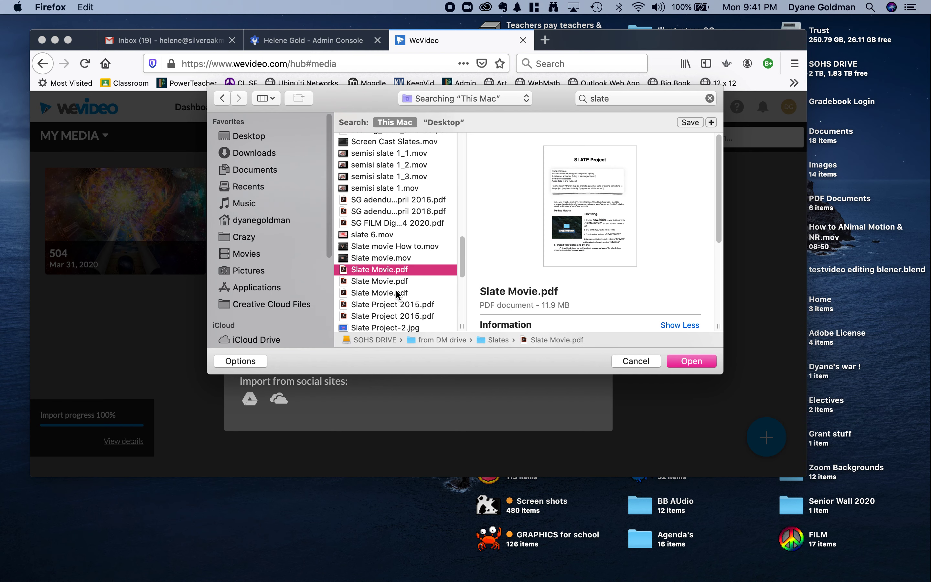
pyautogui.scroll(-5, 397, 295)
pyautogui.click(386, 234)
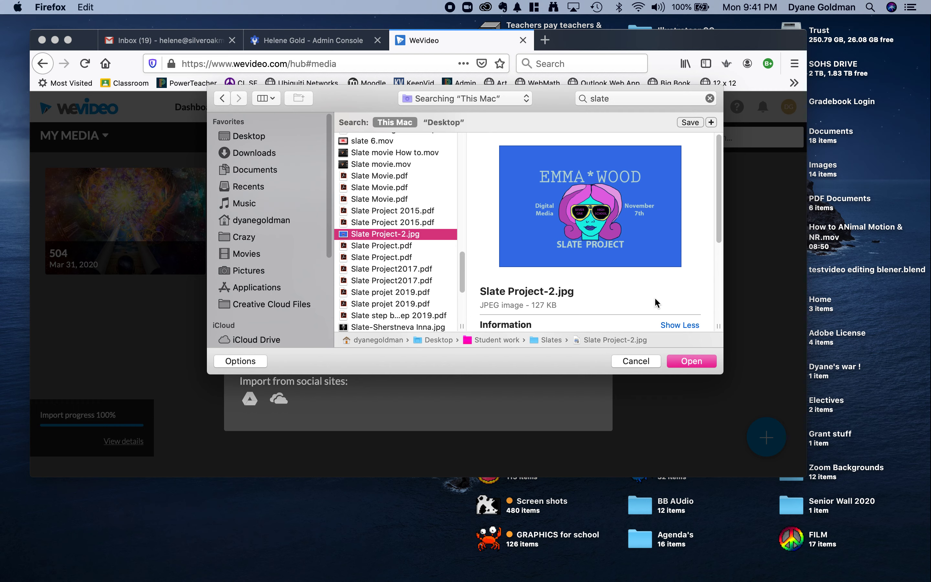
pyautogui.click(703, 361)
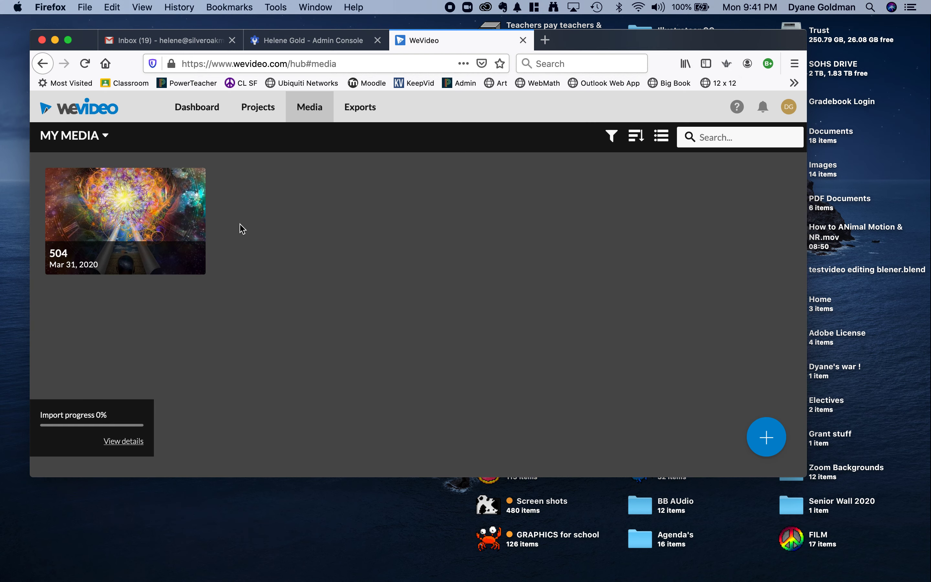
# Step: Review the Exports section, the My Media library with the imported images, and the Projects section
pyautogui.click(365, 108)
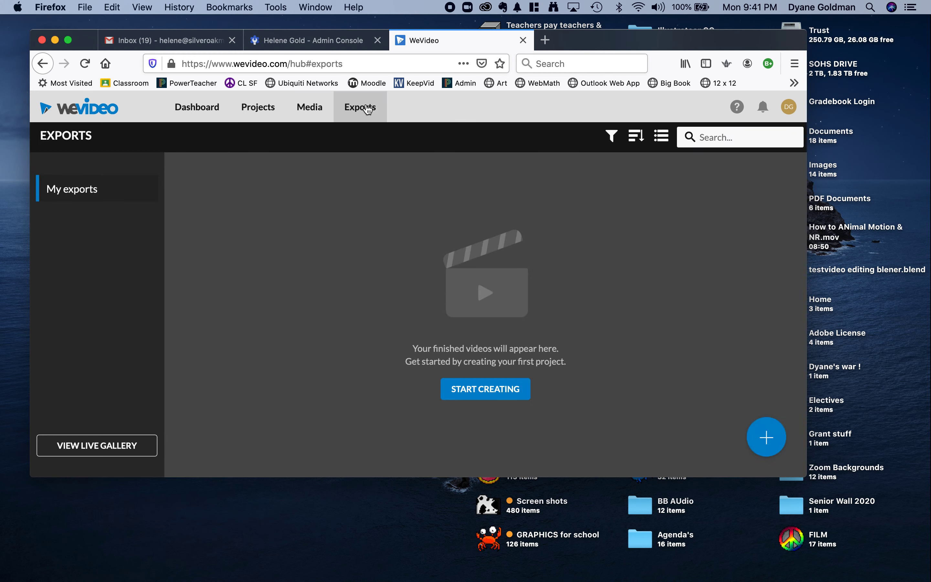
pyautogui.click(309, 109)
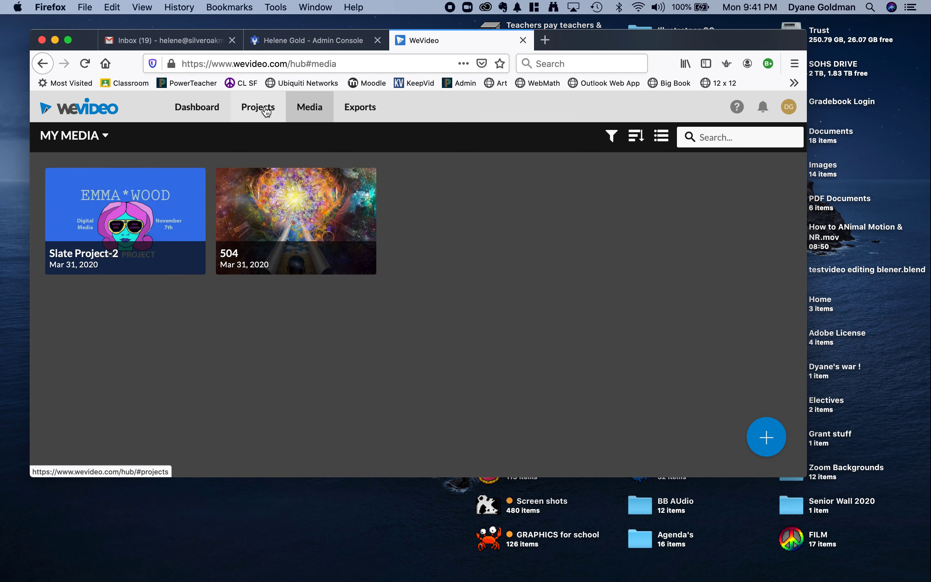
pyautogui.click(199, 107)
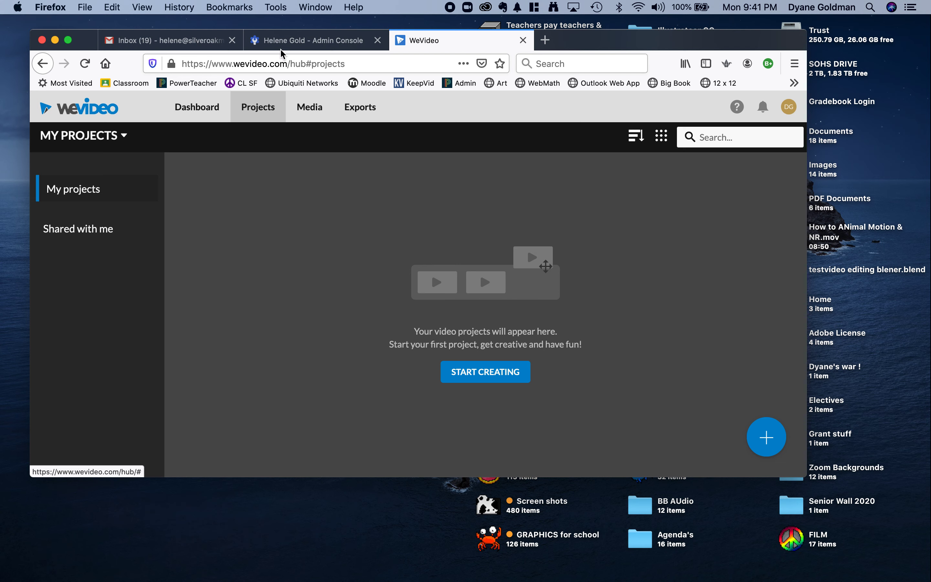
# Step: Return to the dashboard and create a new video project
pyautogui.moveTo(604, 48); pyautogui.dragTo(607, 86)
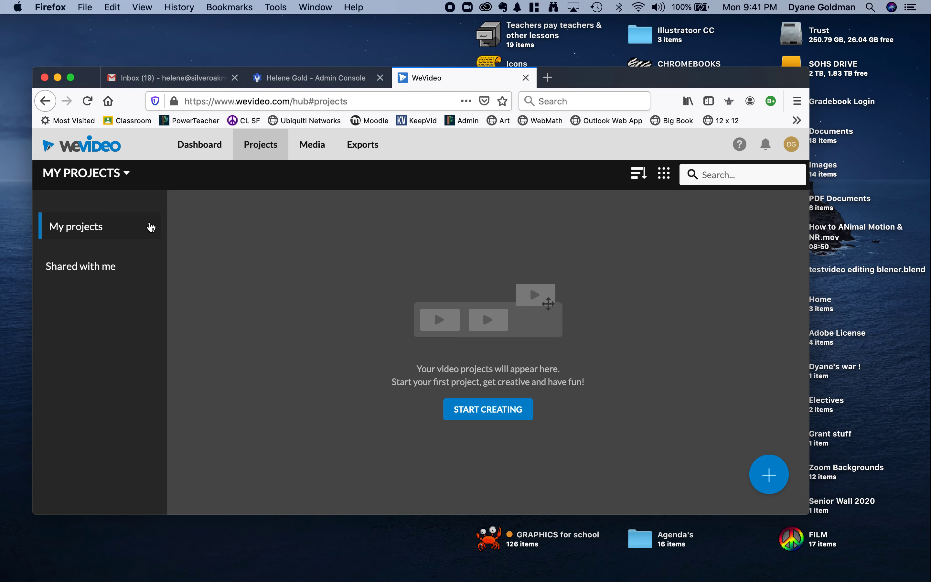
pyautogui.click(205, 151)
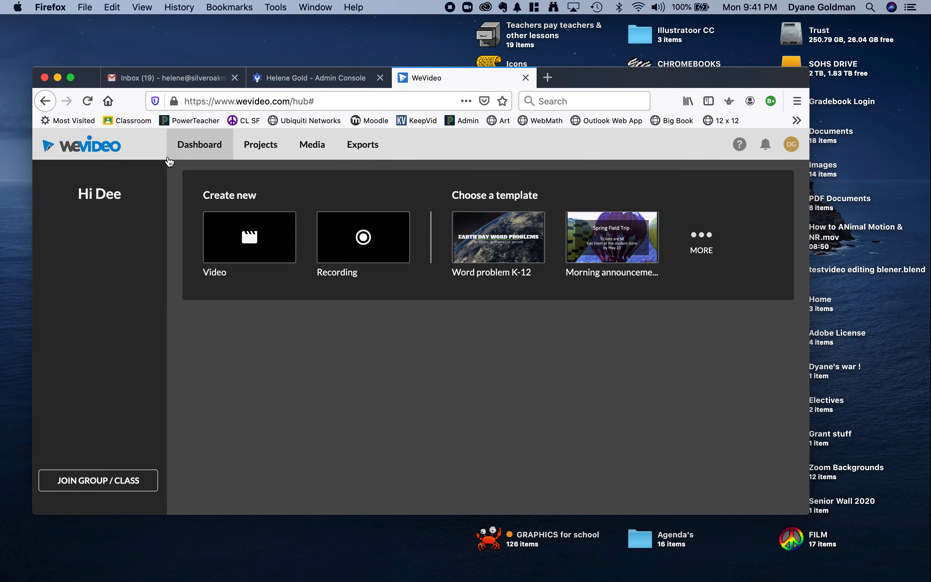
pyautogui.click(254, 234)
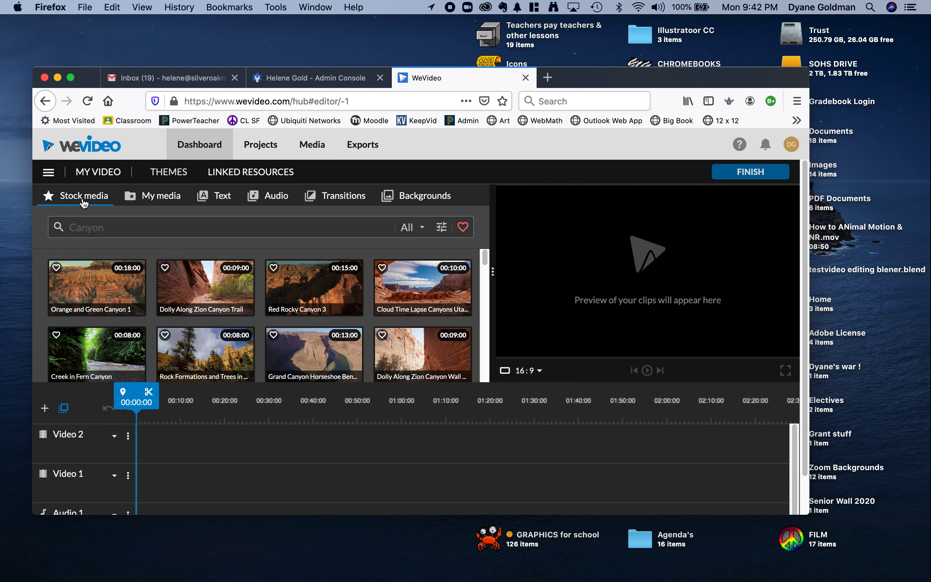
# Step: Look over the editor's My media, Text, Audio and Transitions libraries
pyautogui.click(156, 198)
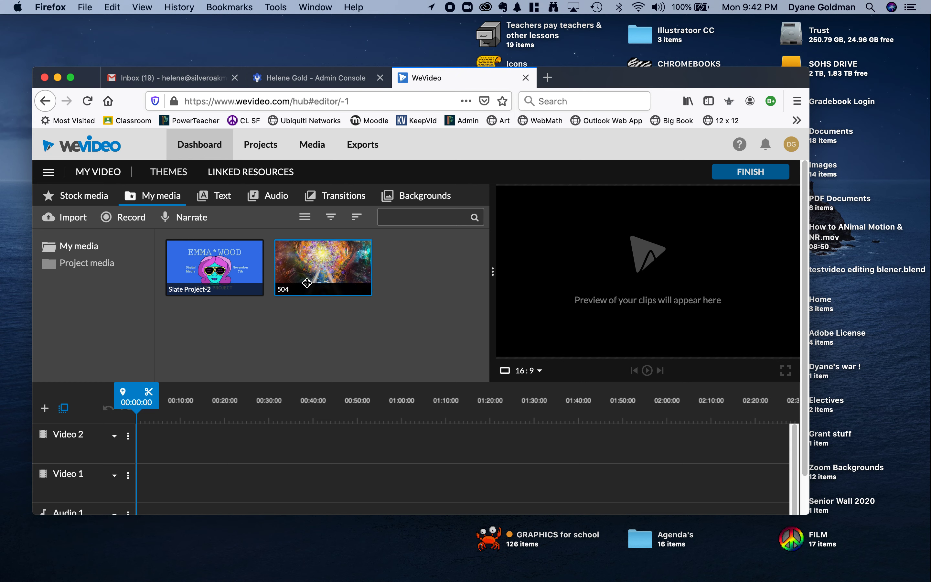
pyautogui.click(227, 197)
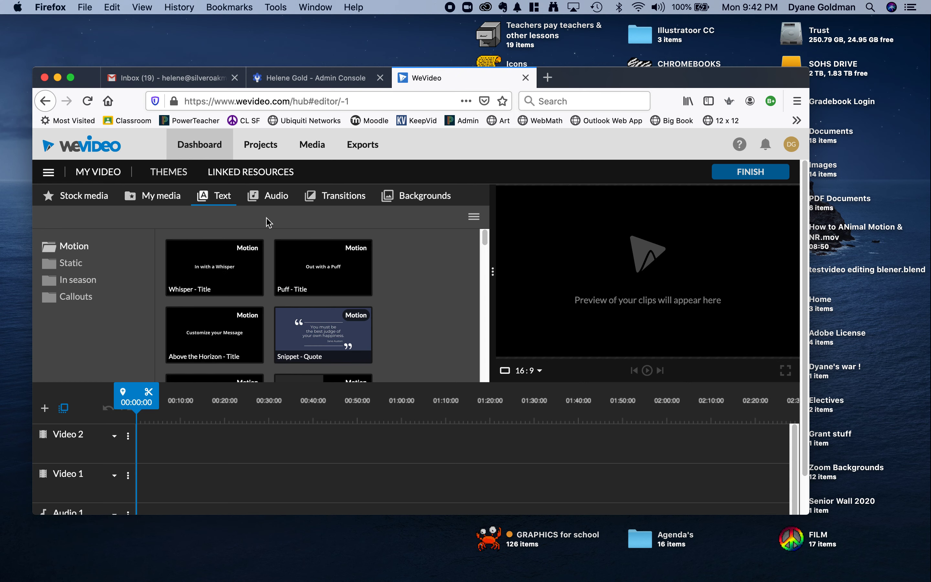
pyautogui.click(270, 197)
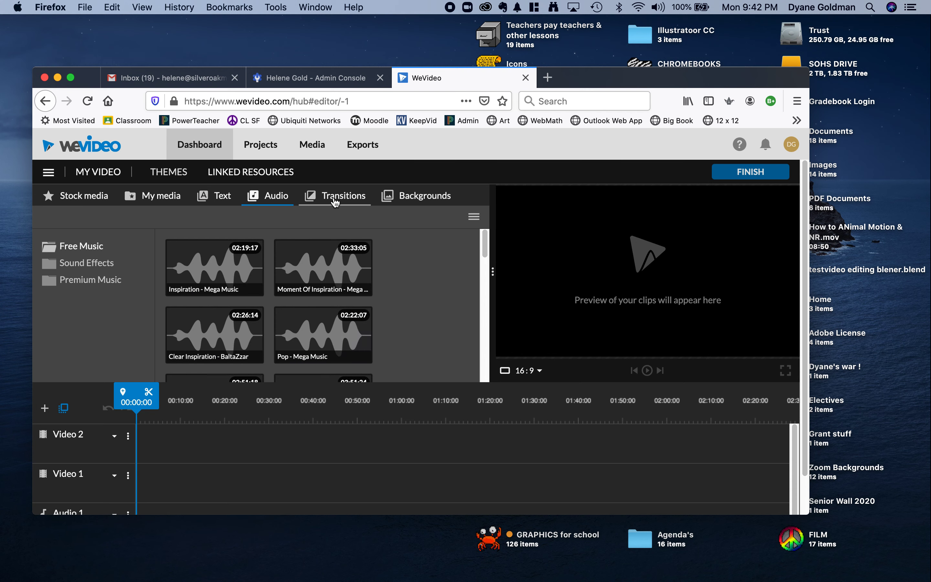
pyautogui.click(336, 203)
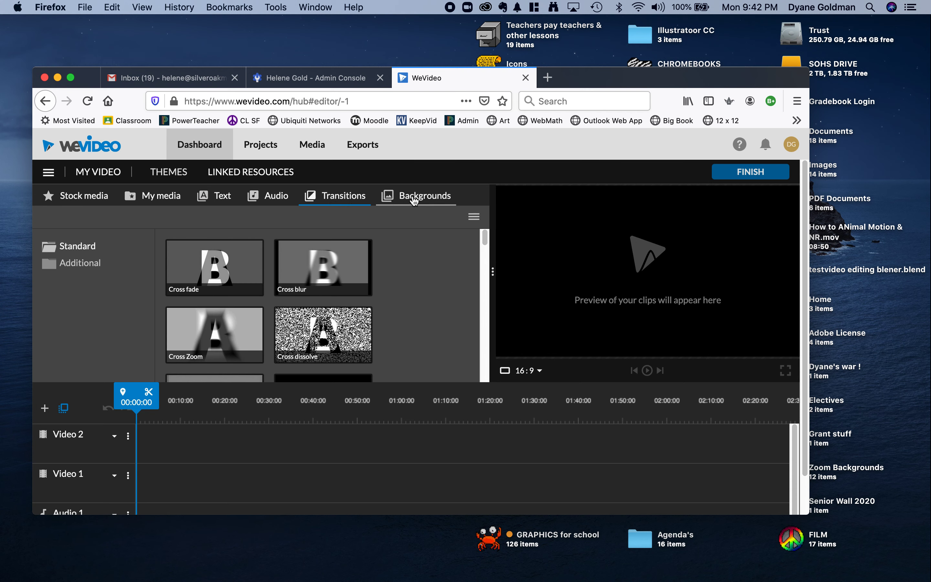
# Step: Add the TV Noise Horizontal background to the start of the Video 1 track and preview its playback
pyautogui.click(414, 200)
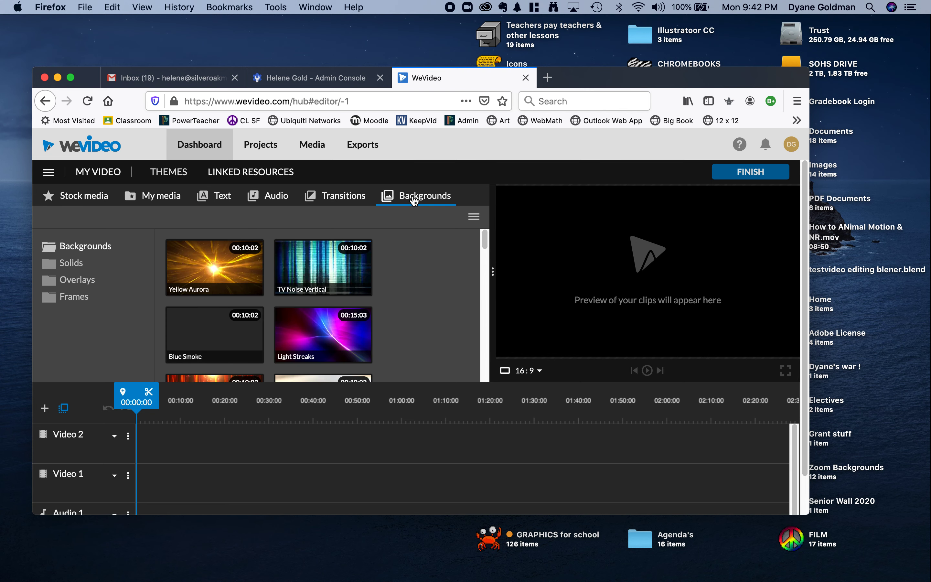
pyautogui.scroll(-7, 303, 340)
pyautogui.scroll(-2, 303, 340)
pyautogui.scroll(-2, 303, 340)
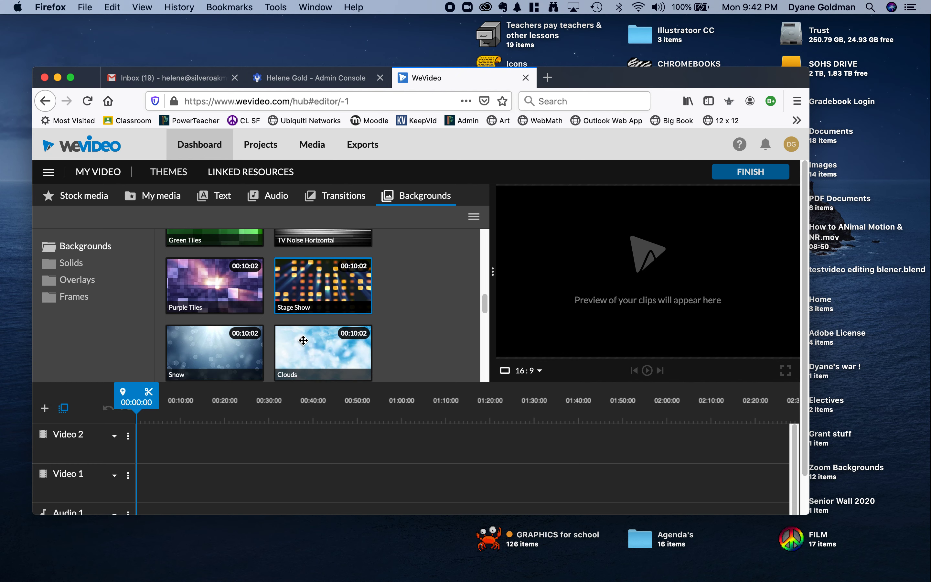
pyautogui.scroll(2, 303, 340)
pyautogui.scroll(-2, 303, 340)
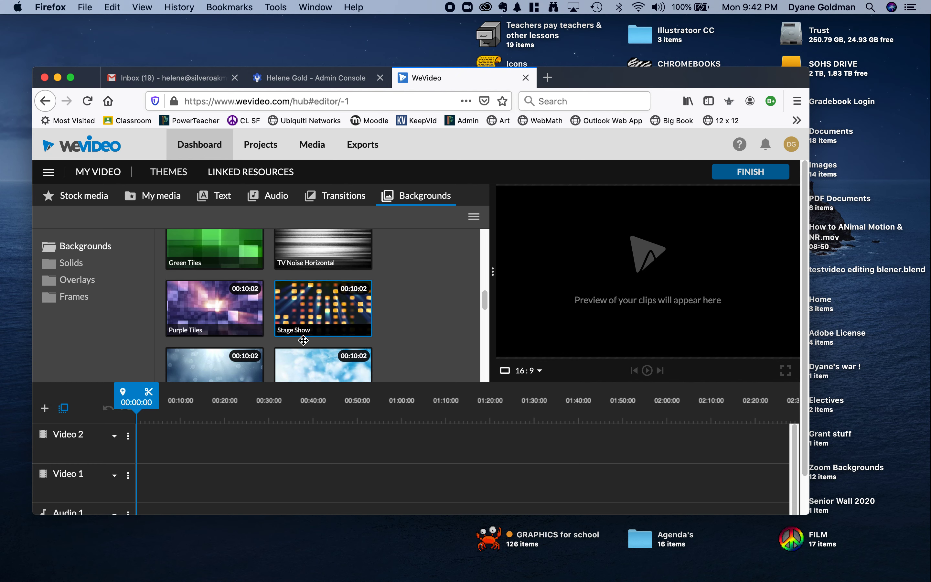
pyautogui.click(327, 248)
pyautogui.moveTo(327, 249); pyautogui.dragTo(147, 483)
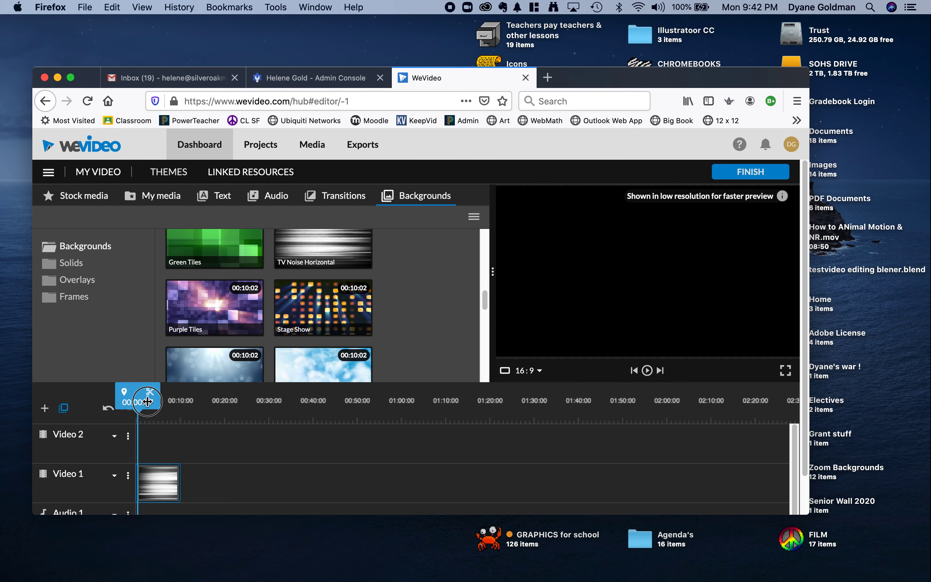
pyautogui.press('space')
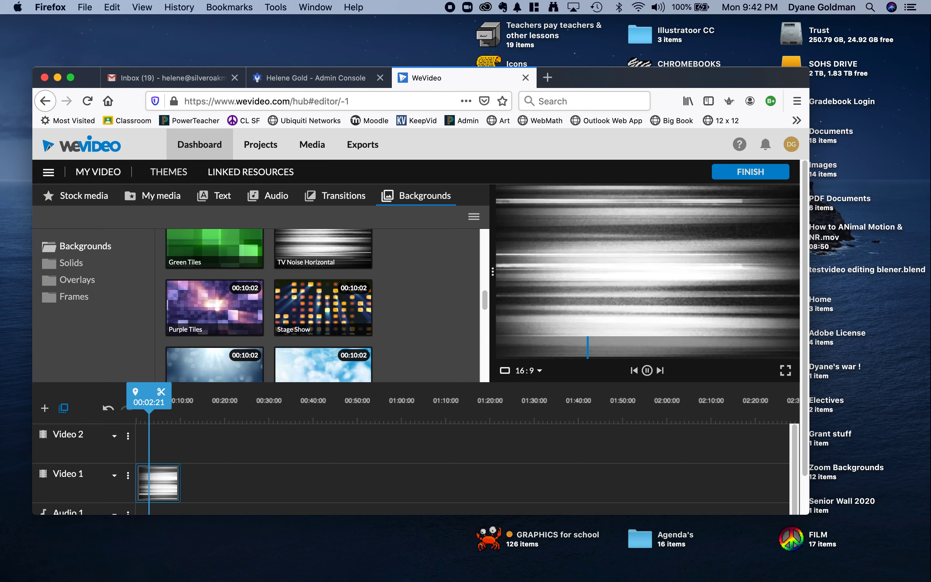
pyautogui.press('space')
# Step: Add the Green Tiles, Purple Tiles and Warm Glow backgrounds in that order after the first clip on Video 1
pyautogui.moveTo(217, 258); pyautogui.dragTo(209, 490)
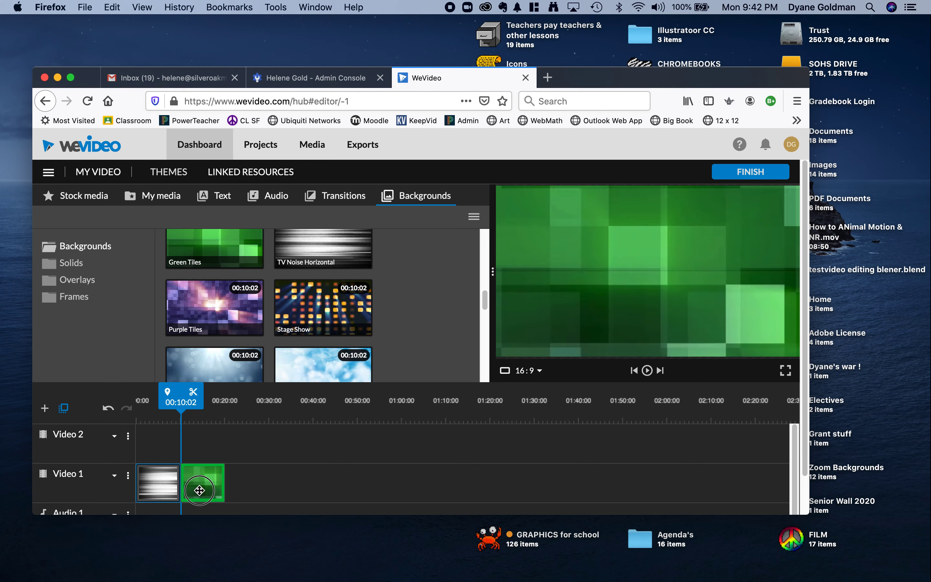
pyautogui.moveTo(212, 319); pyautogui.dragTo(247, 483)
pyautogui.scroll(-3, 206, 338)
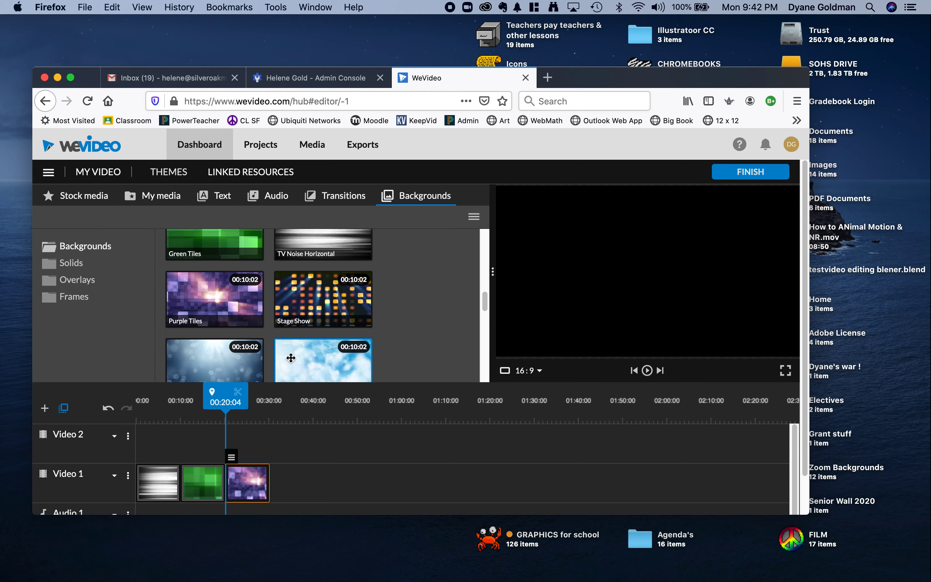
pyautogui.click(206, 347)
pyautogui.moveTo(205, 346); pyautogui.dragTo(292, 483)
# Step: Play the four-clip sequence from the start of the timeline for a few seconds
pyautogui.moveTo(172, 419); pyautogui.dragTo(125, 414)
pyautogui.press('space')
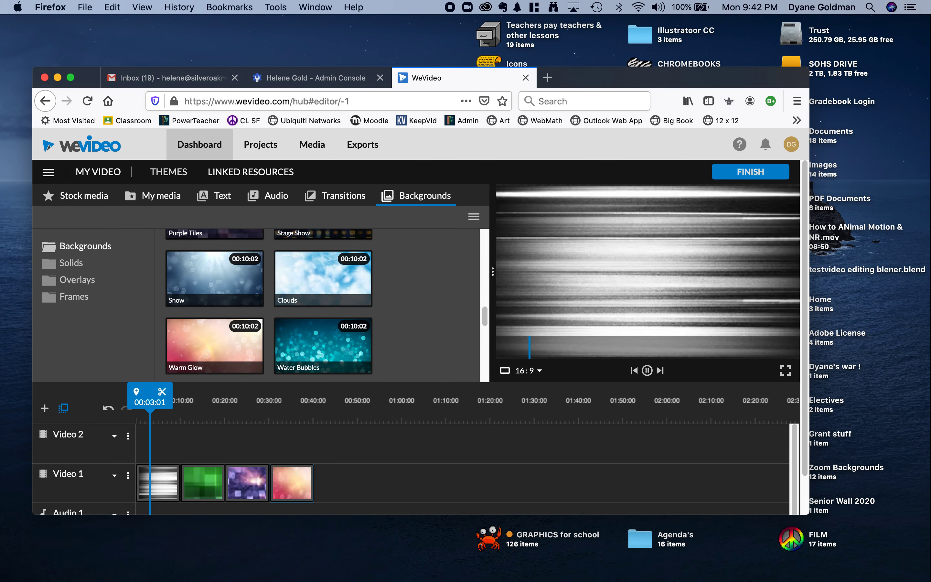
pyautogui.press('space')
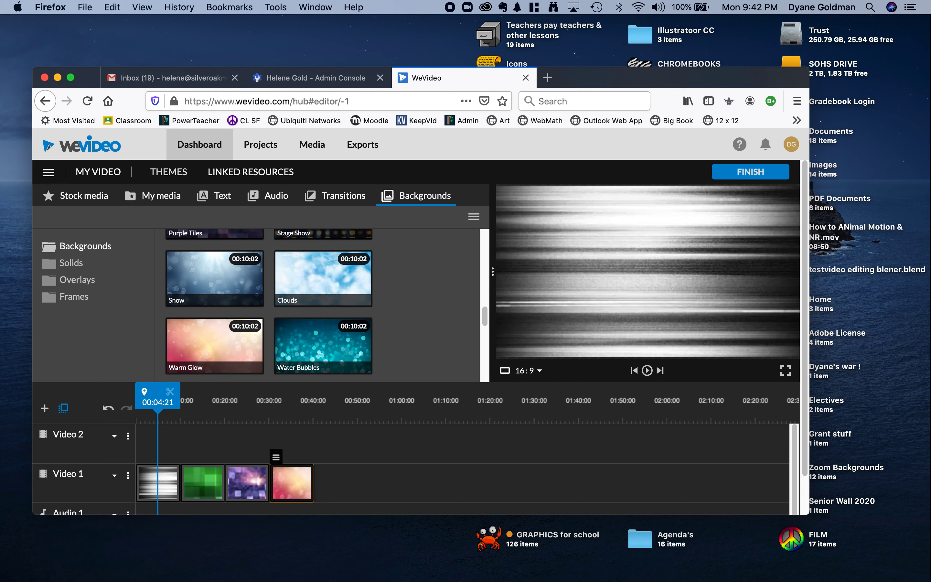
# Step: Shorten the four clips on Video 1 to about 5 seconds each, keeping them back to back
pyautogui.moveTo(178, 487); pyautogui.dragTo(200, 485)
pyautogui.click(229, 488)
pyautogui.moveTo(285, 492); pyautogui.dragTo(223, 483)
# Step: Play back the shortened sequence across the cut from TV Noise Horizontal to Green Tiles
pyautogui.moveTo(218, 402); pyautogui.dragTo(141, 401)
pyautogui.press('space')
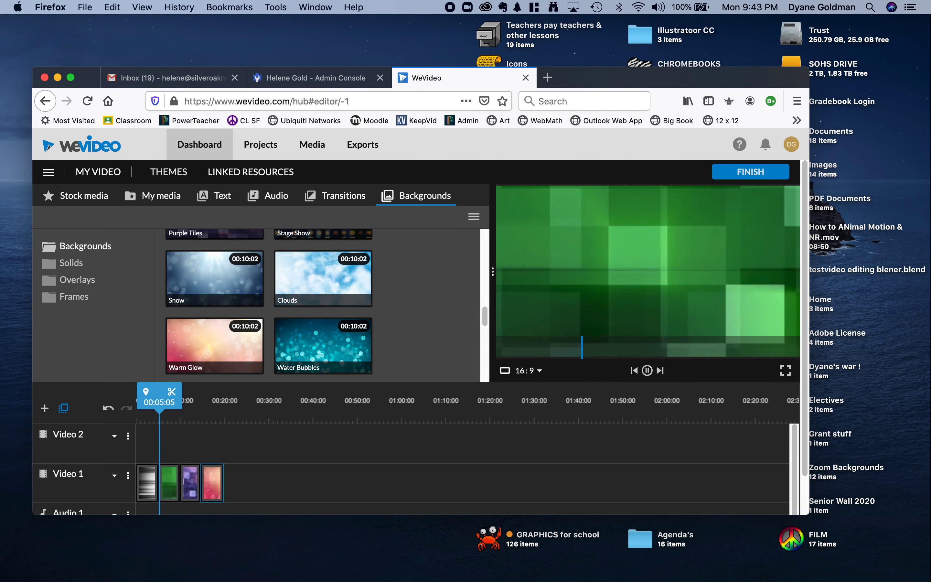
pyautogui.press('space')
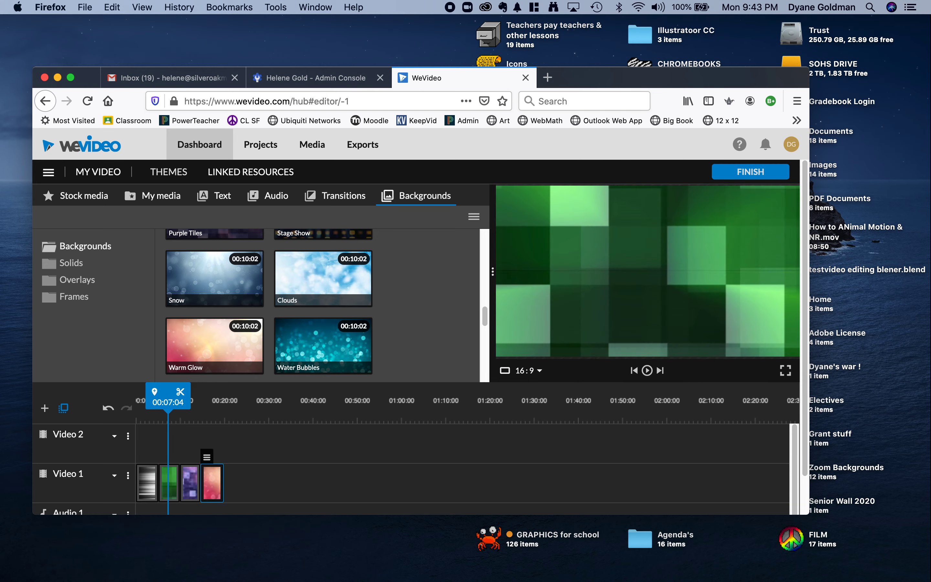
# Step: Preview the Cross fade, Cross blur, Cross dissolve and Cross mosaic transitions in the Standard collection
pyautogui.click(344, 198)
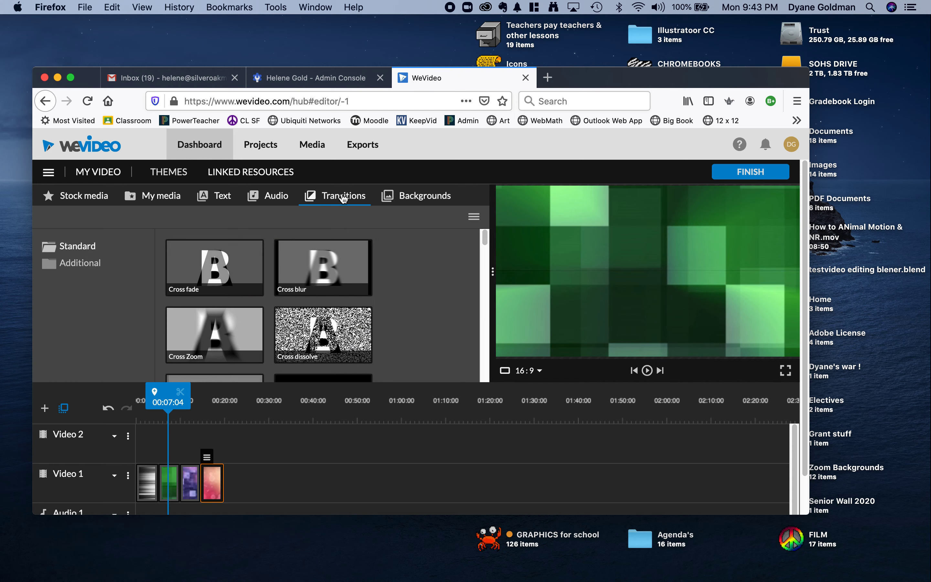
pyautogui.click(212, 278)
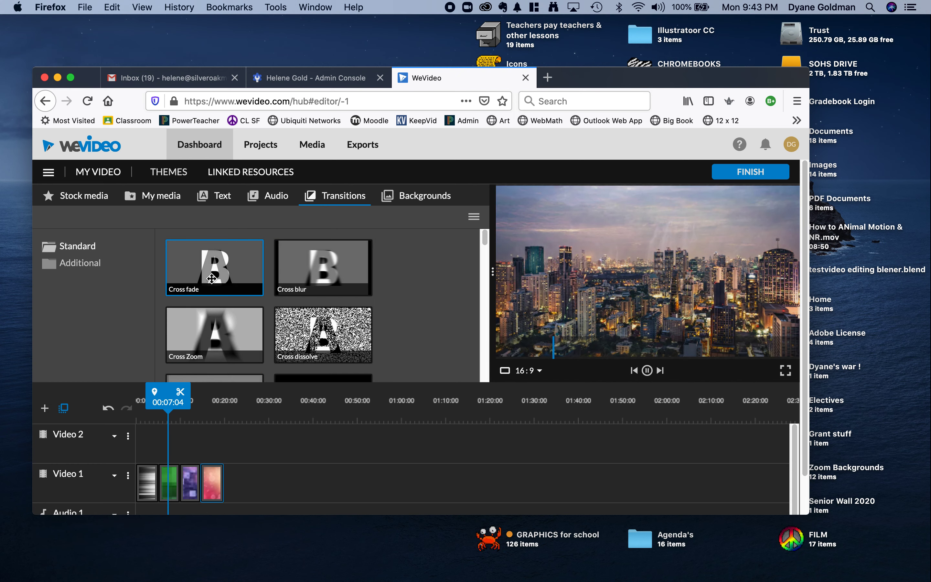
pyautogui.click(336, 280)
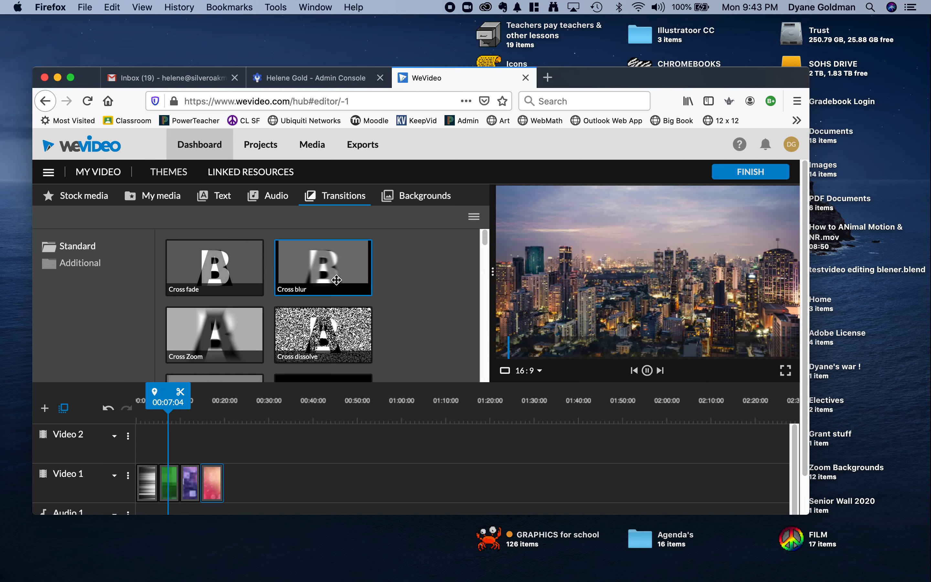
pyautogui.click(315, 337)
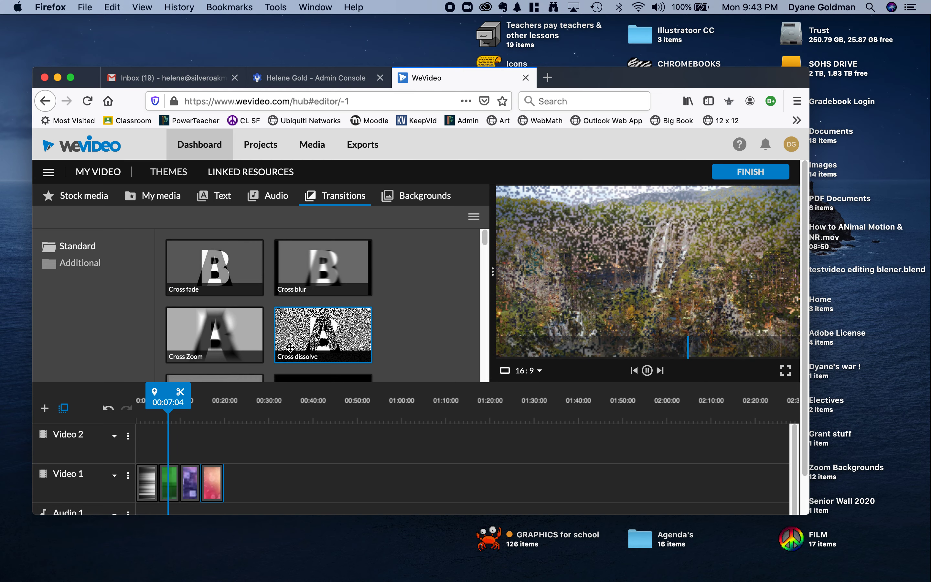
pyautogui.scroll(-3, 293, 345)
pyautogui.click(216, 314)
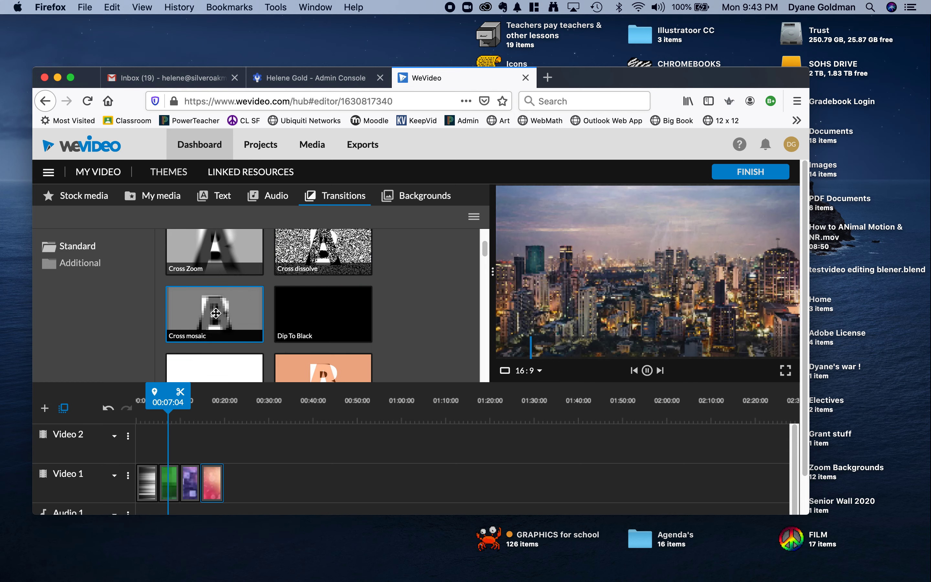
# Step: Add Cross fade, Cross Zoom and Mosaic transitions, in that order, at the three cuts between the clips on Video 1
pyautogui.scroll(3, 216, 313)
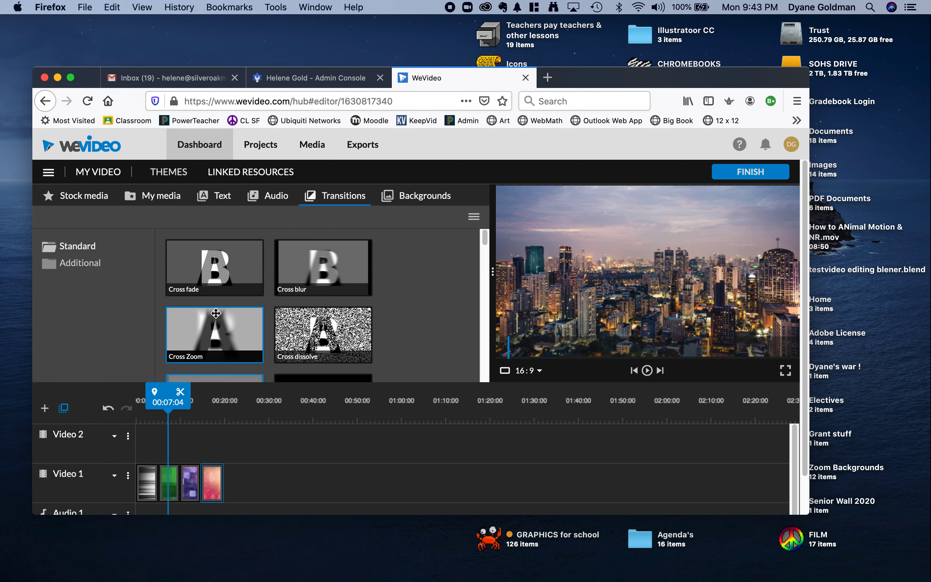
pyautogui.moveTo(214, 269); pyautogui.dragTo(169, 487)
pyautogui.moveTo(260, 333)
pyautogui.mouseDown()
pyautogui.moveTo(239, 362)
pyautogui.moveTo(208, 467)
pyautogui.moveTo(188, 485)
pyautogui.mouseUp()
pyautogui.scroll(-3, 259, 358)
pyautogui.scroll(-3, 258, 358)
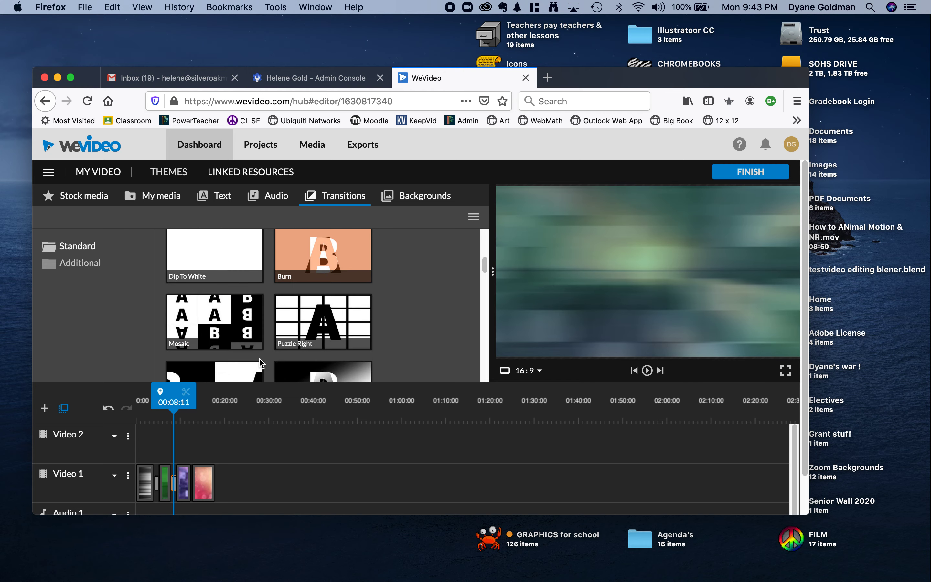
pyautogui.moveTo(221, 324); pyautogui.dragTo(209, 478)
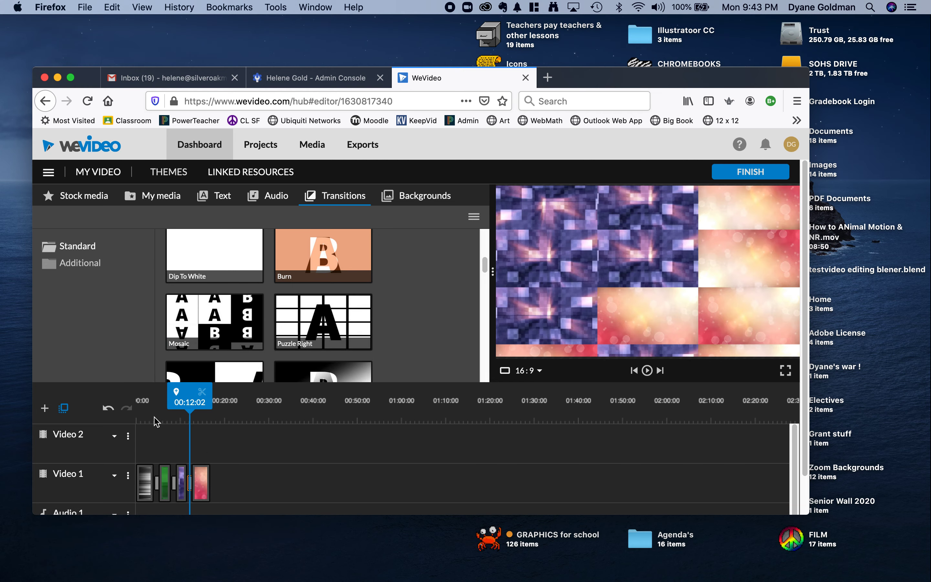
# Step: Play back the sequence through its transitions, then return the playhead to within the first clip
pyautogui.click(154, 418)
pyautogui.press('space')
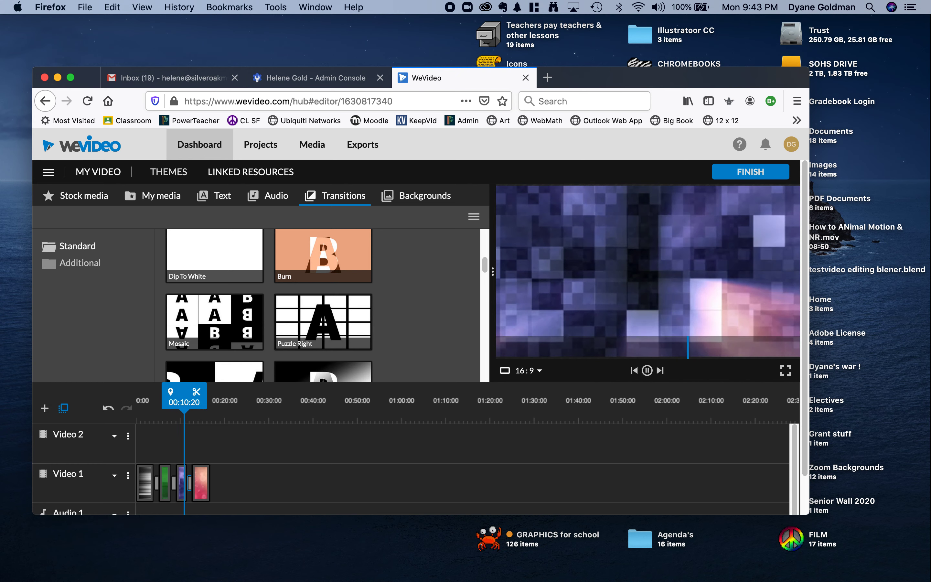
pyautogui.press('space')
pyautogui.click(148, 411)
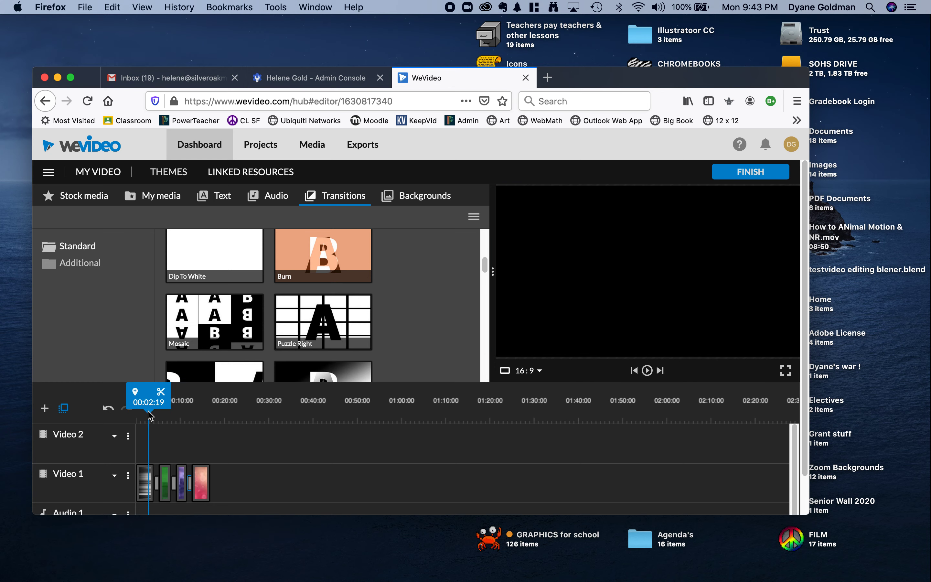
# Step: Preview the Whisper, Puff and Snippet - Quote motion titles, and place Snippet - Quote at the start of Video 2
pyautogui.click(210, 199)
pyautogui.click(236, 266)
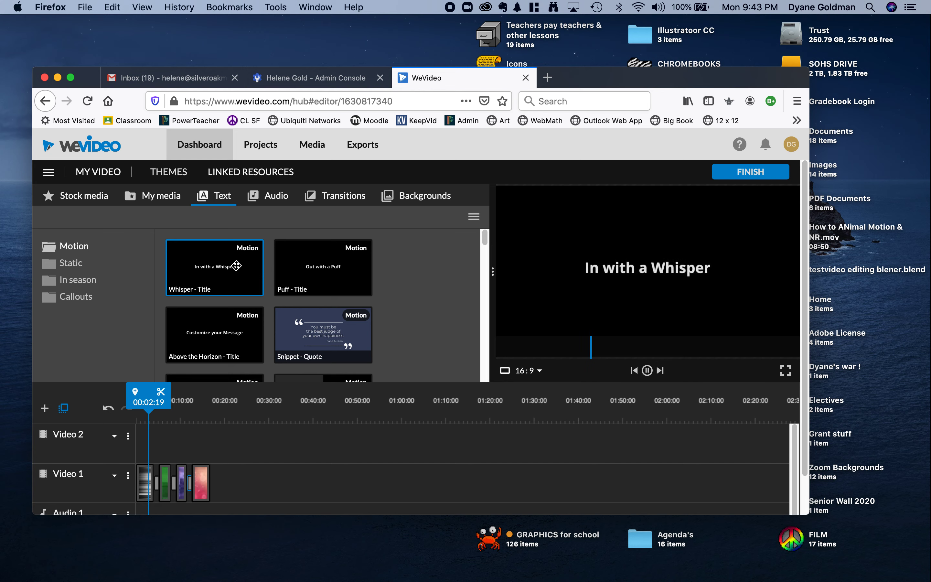
pyautogui.click(313, 283)
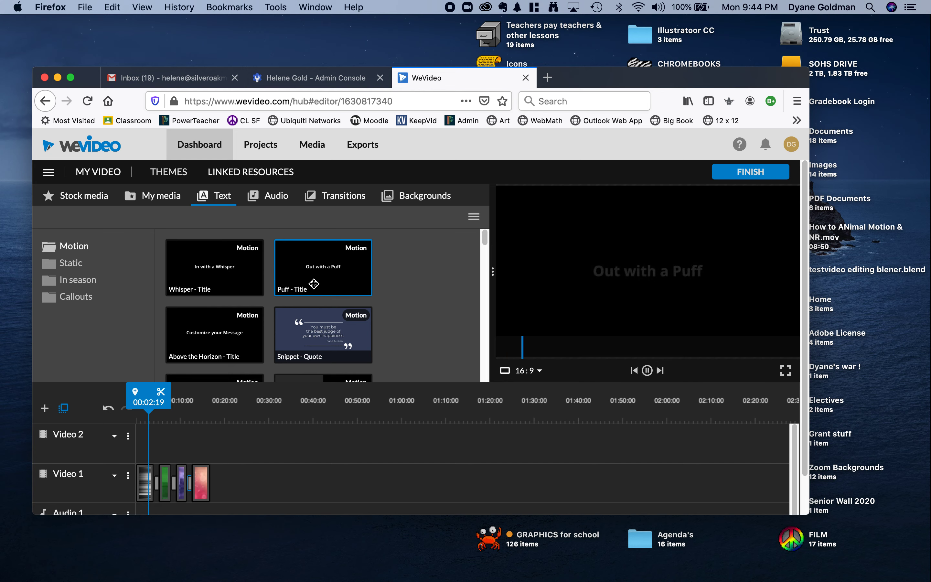
pyautogui.click(327, 352)
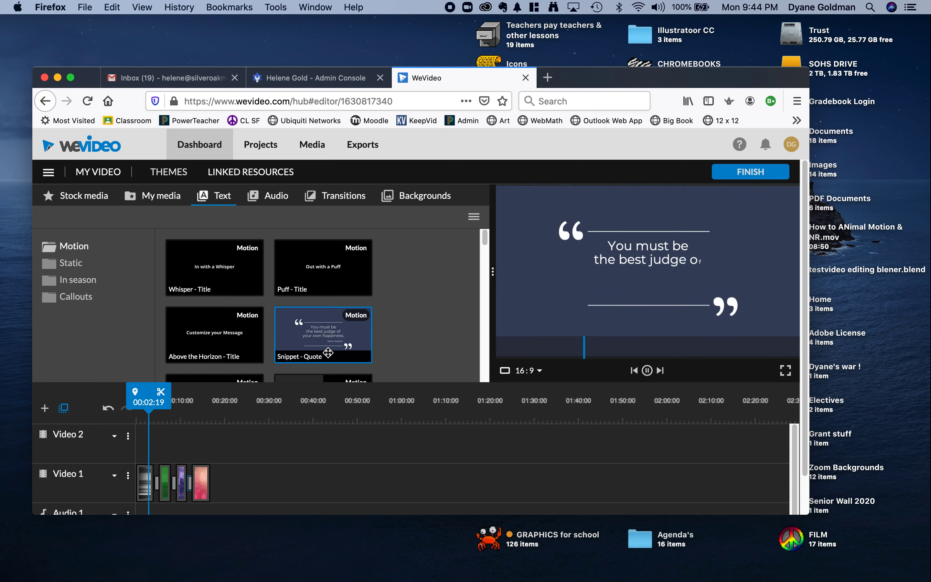
pyautogui.moveTo(327, 352); pyautogui.dragTo(154, 458)
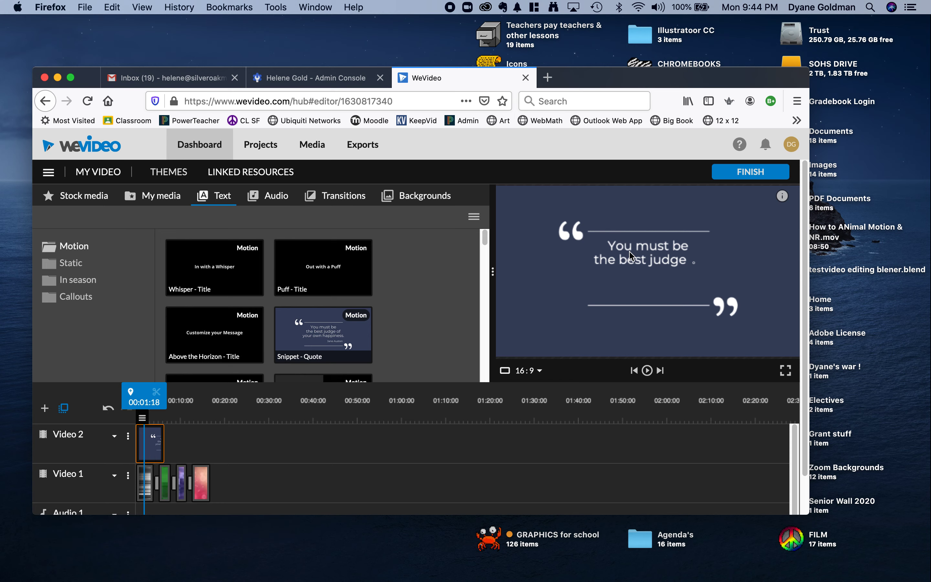
# Step: Open the Snippet - Quote title for editing and replace its first two text lines with the presenter's name and "Ditial Media"
pyautogui.doubleClick(151, 440)
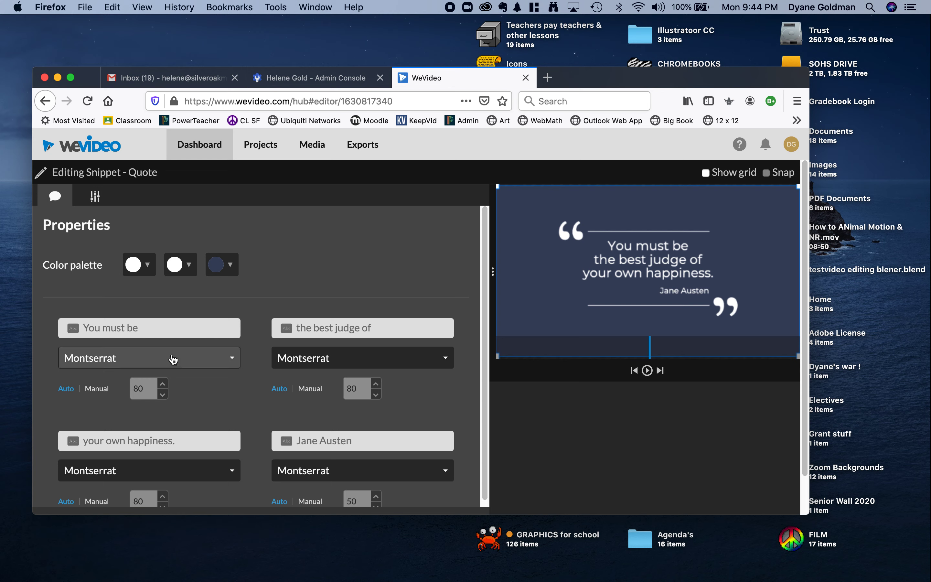
pyautogui.tripleClick(144, 329)
pyautogui.press('BackSpace')
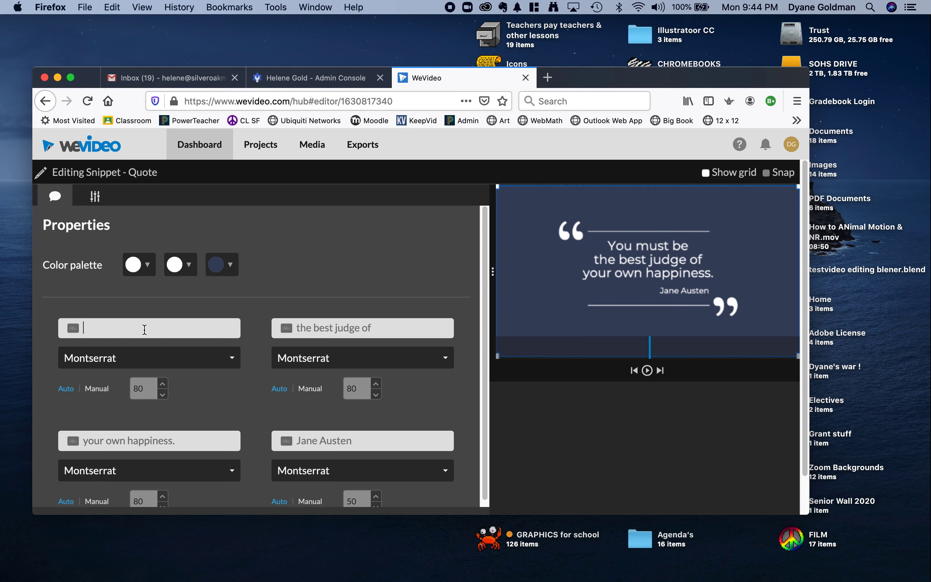
pyautogui.write('Dee Gold')
pyautogui.click(315, 331)
pyautogui.write('Di')
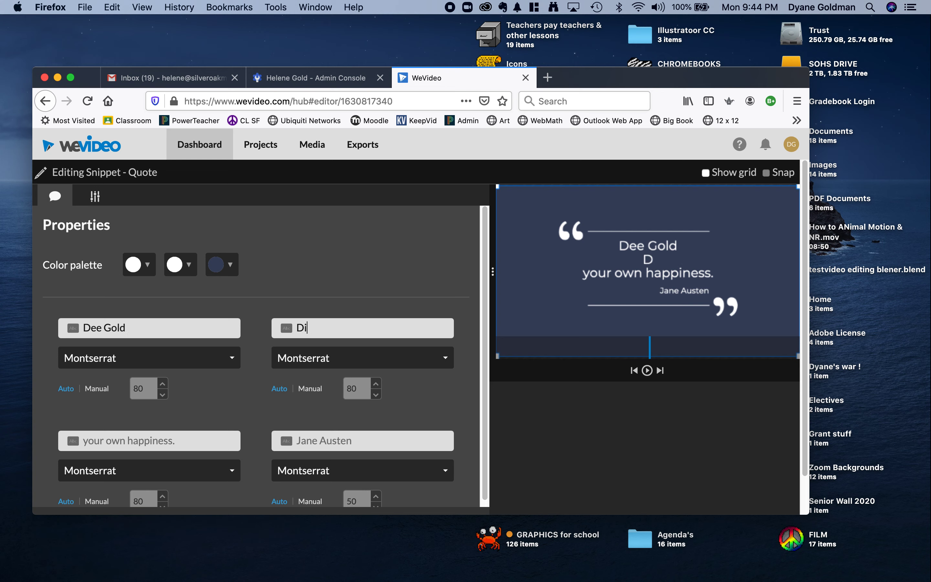
pyautogui.write('tial Media')
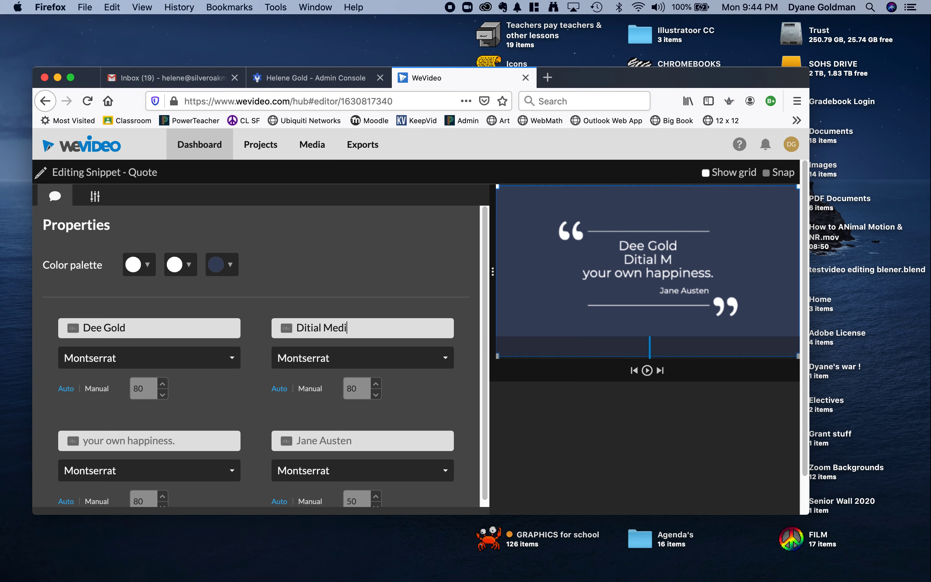
# Step: Set the title's third text line to "WeVideo 2020" and its attribution line to "Slate"
pyautogui.click(147, 441)
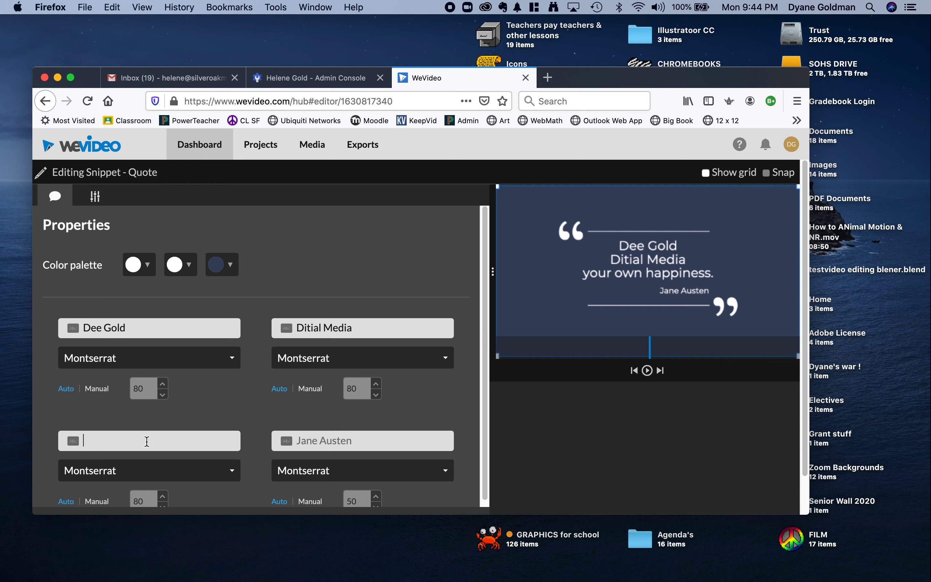
pyautogui.write('WeVideo')
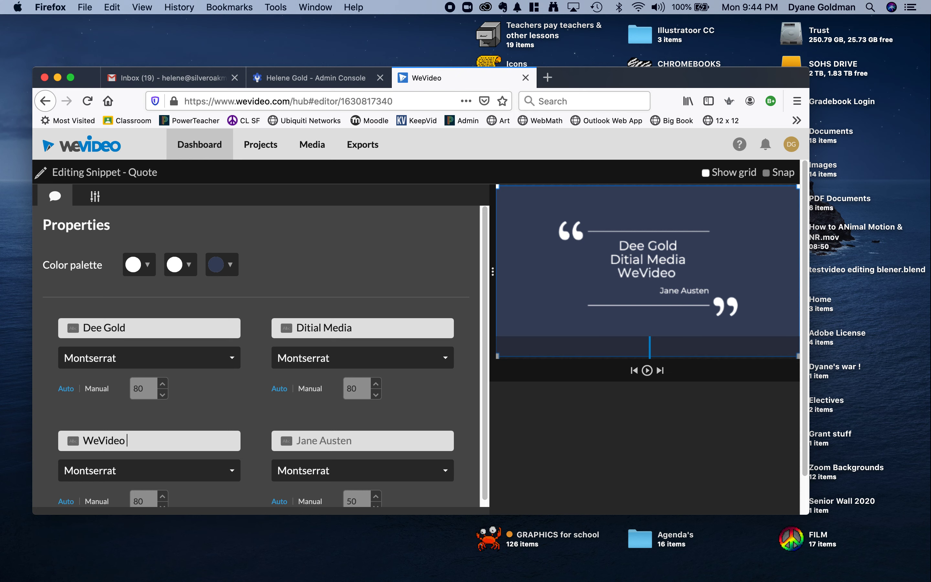
pyautogui.write(' 2020')
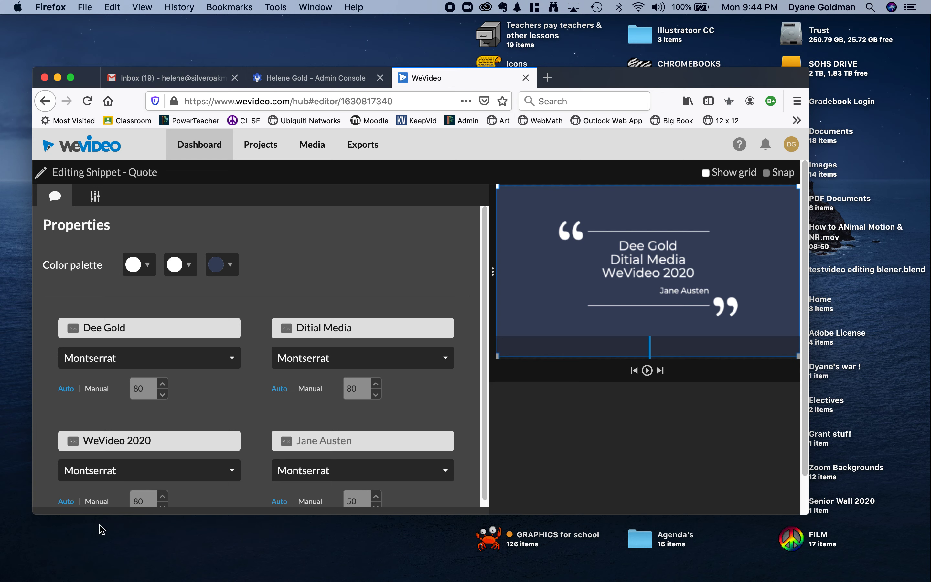
pyautogui.click(341, 436)
pyautogui.write('Slate')
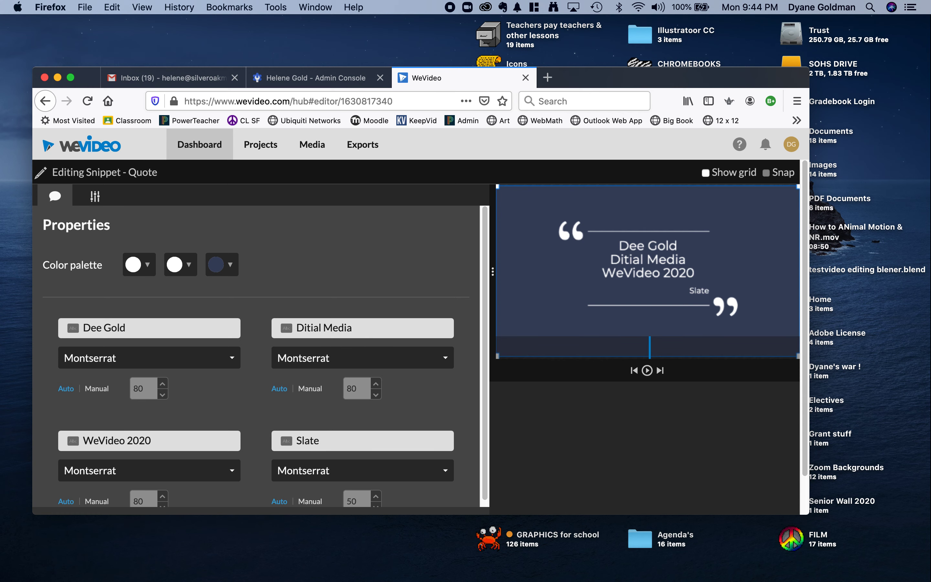
# Step: Review the title's Transform options, showing and hiding the alignment grid, and save the title changes
pyautogui.click(521, 237)
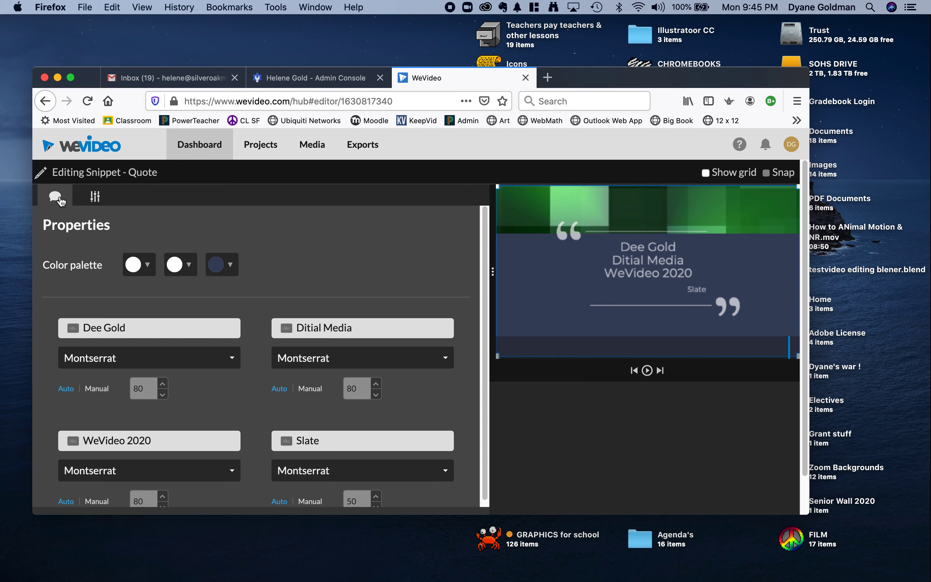
pyautogui.click(95, 198)
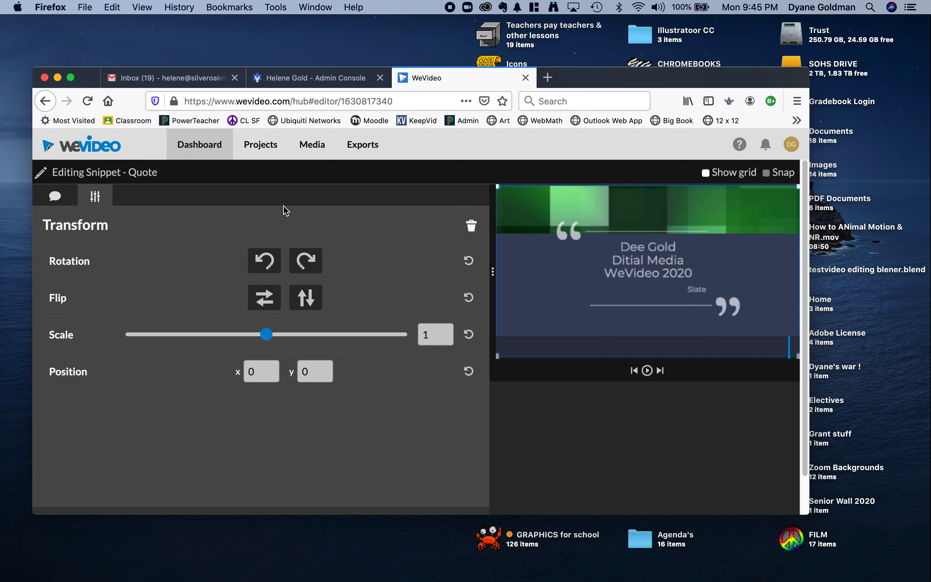
pyautogui.click(99, 181)
pyautogui.click(493, 269)
pyautogui.click(738, 173)
pyautogui.click(766, 173)
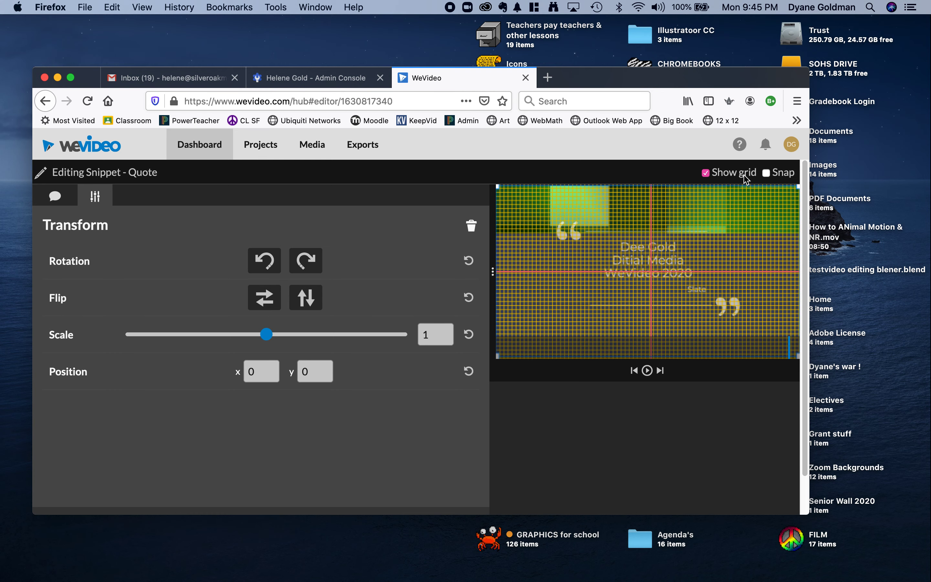
pyautogui.click(705, 173)
pyautogui.scroll(-2, 623, 389)
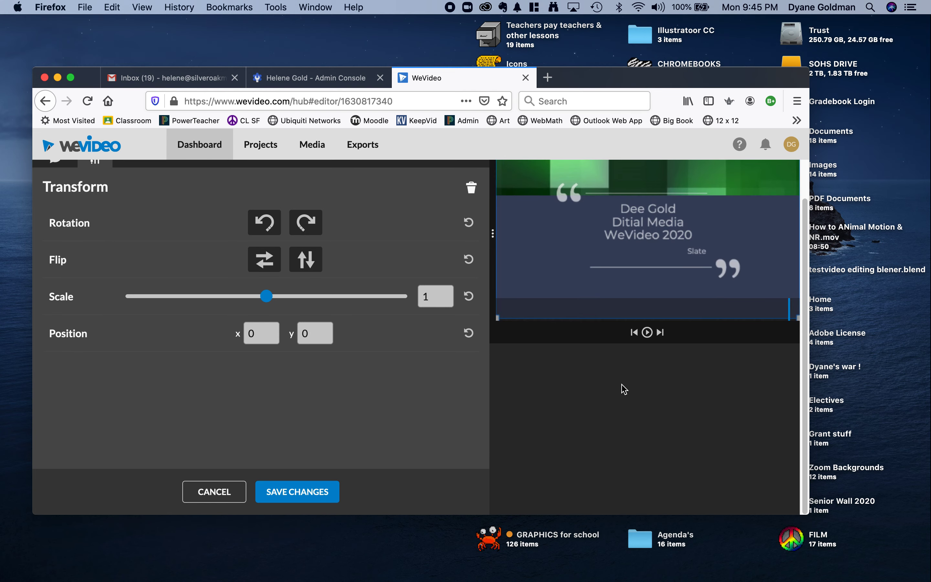
pyautogui.click(281, 491)
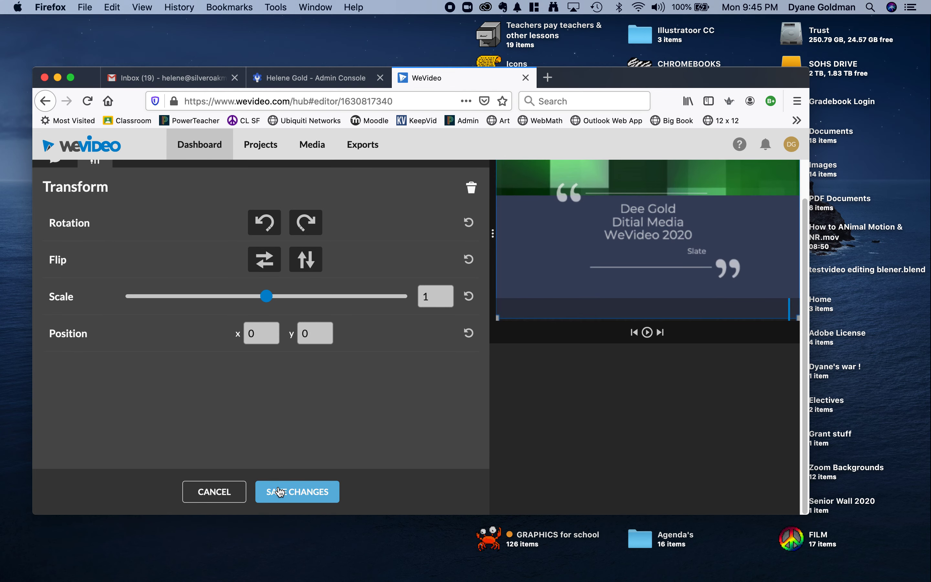
# Step: Play the edited quote title from the start of the timeline and pause near its end
pyautogui.moveTo(150, 358); pyautogui.dragTo(127, 359)
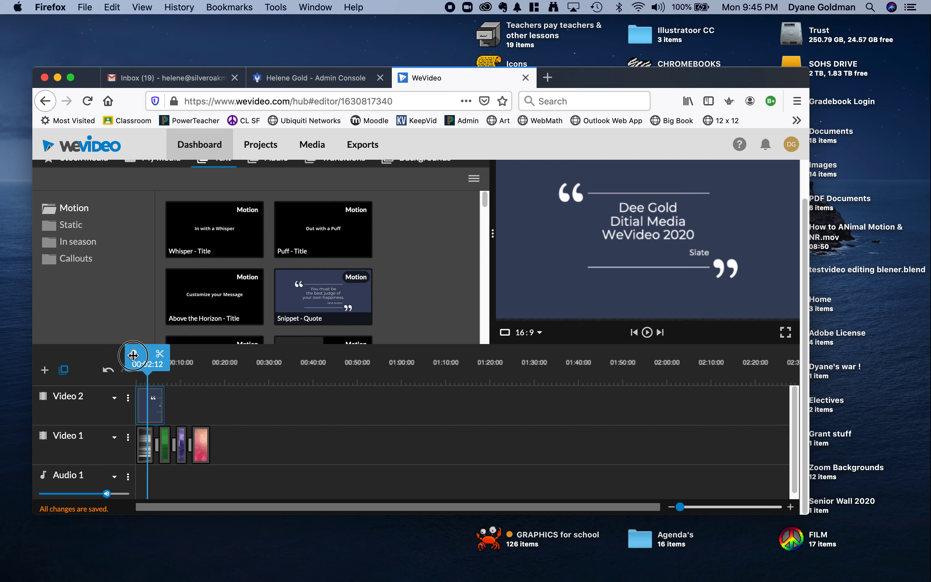
pyautogui.press('space')
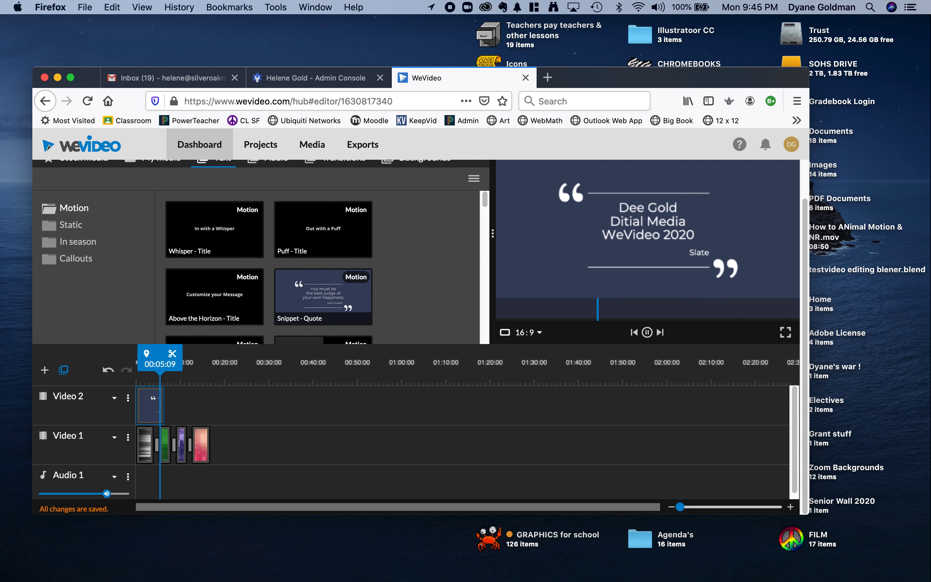
pyautogui.press('space')
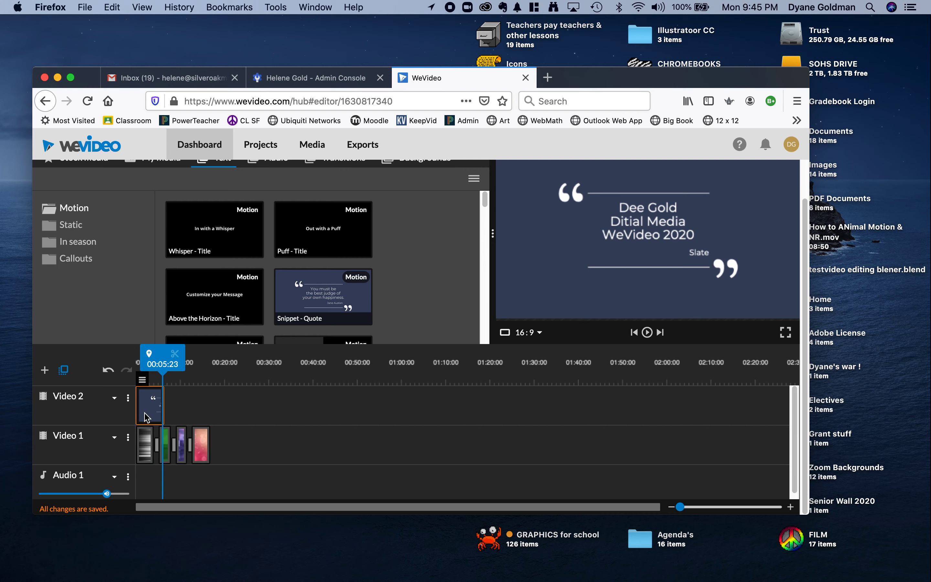
# Step: Reopen the quote title, examine its three color palette pickers without choosing new colors, and save to close the editor
pyautogui.doubleClick(147, 412)
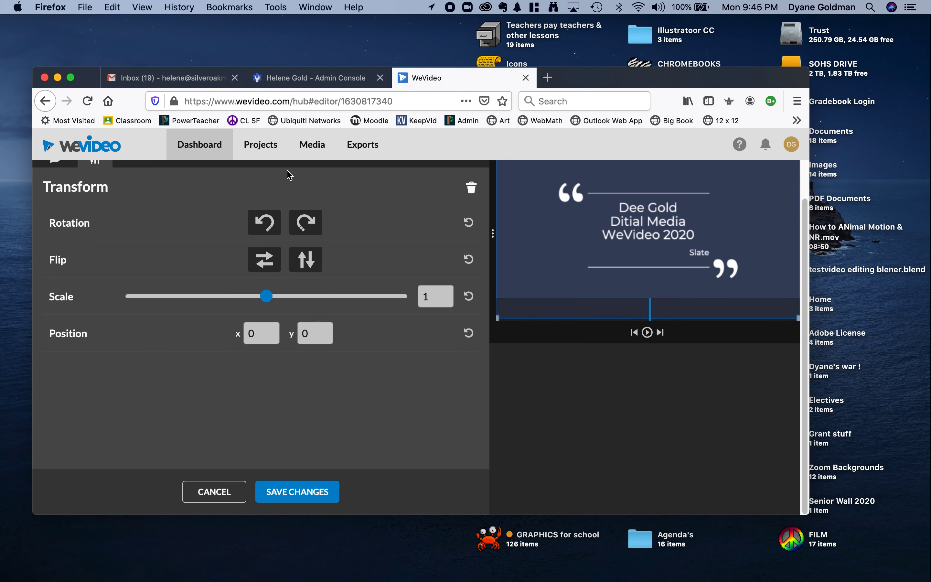
pyautogui.scroll(2, 111, 229)
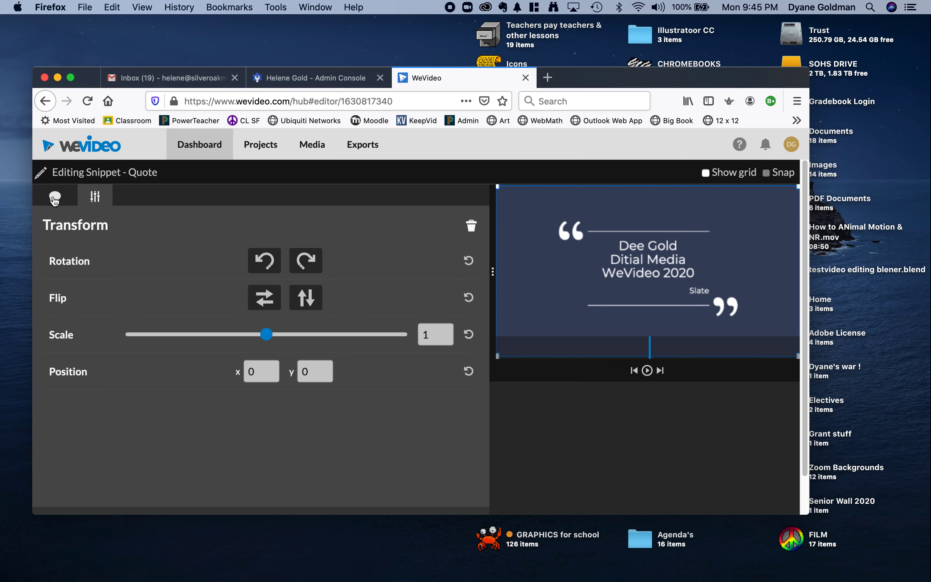
pyautogui.click(55, 197)
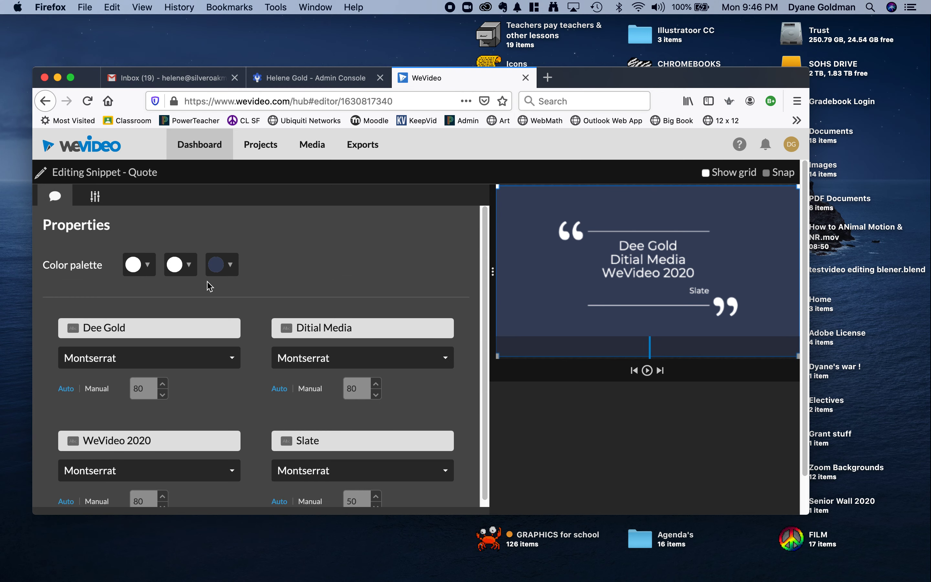
pyautogui.click(230, 265)
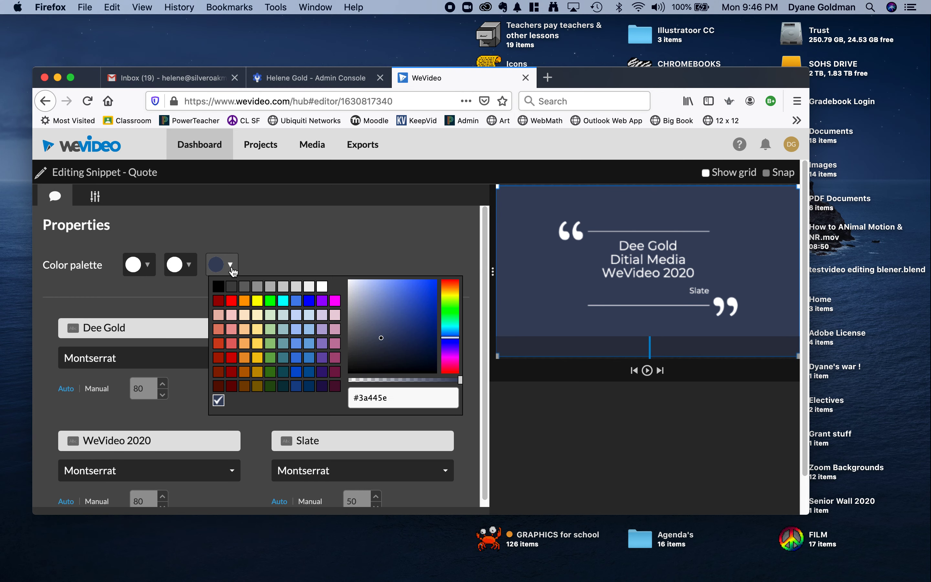
pyautogui.click(188, 265)
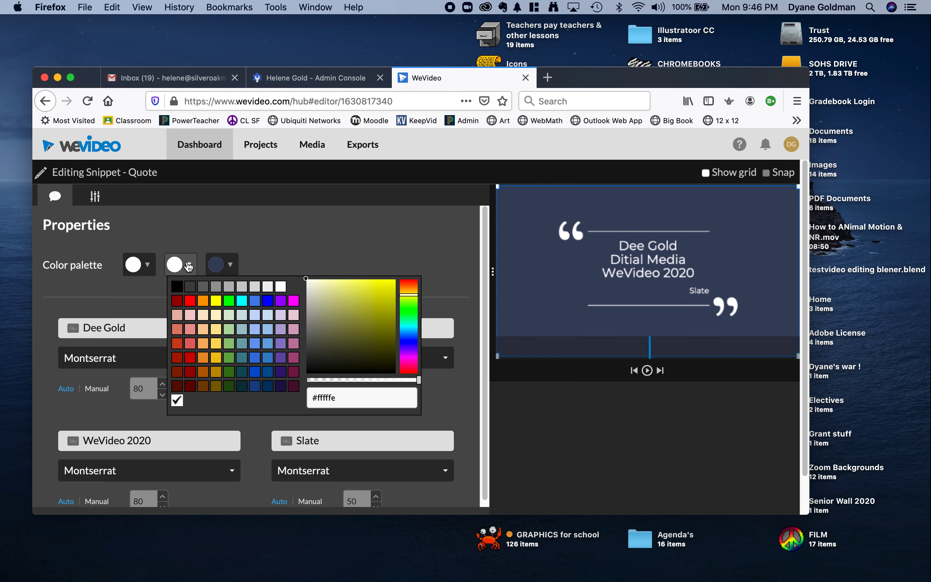
pyautogui.click(142, 270)
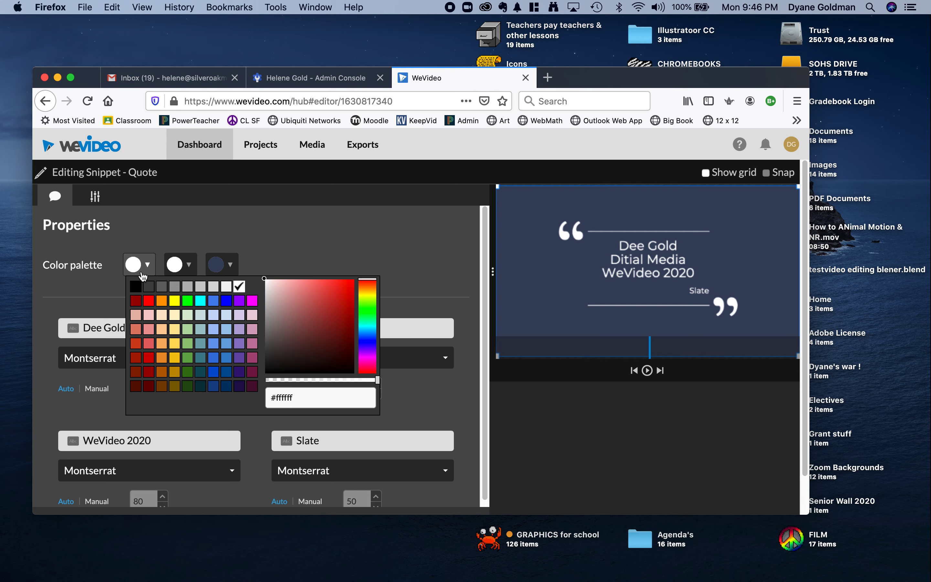
pyautogui.click(96, 285)
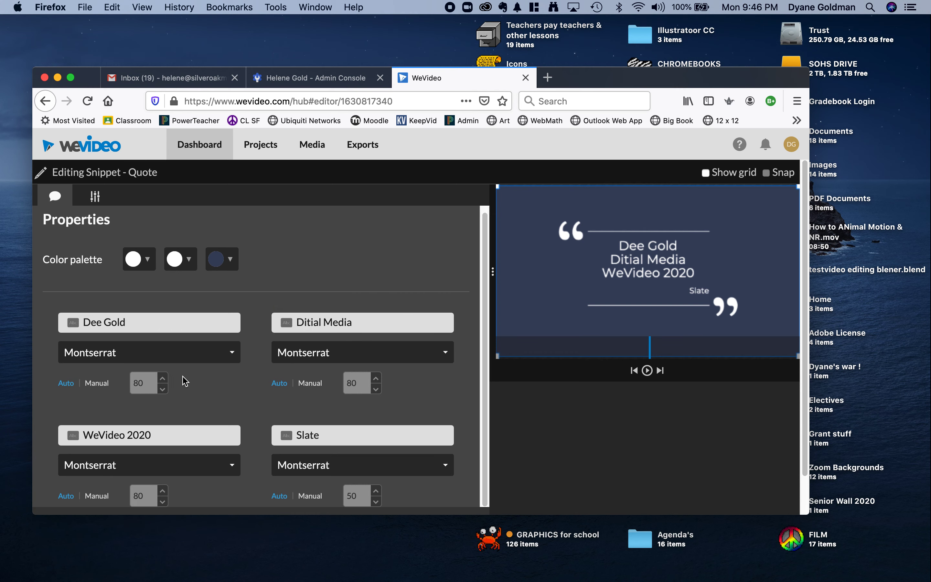
pyautogui.scroll(-2, 181, 377)
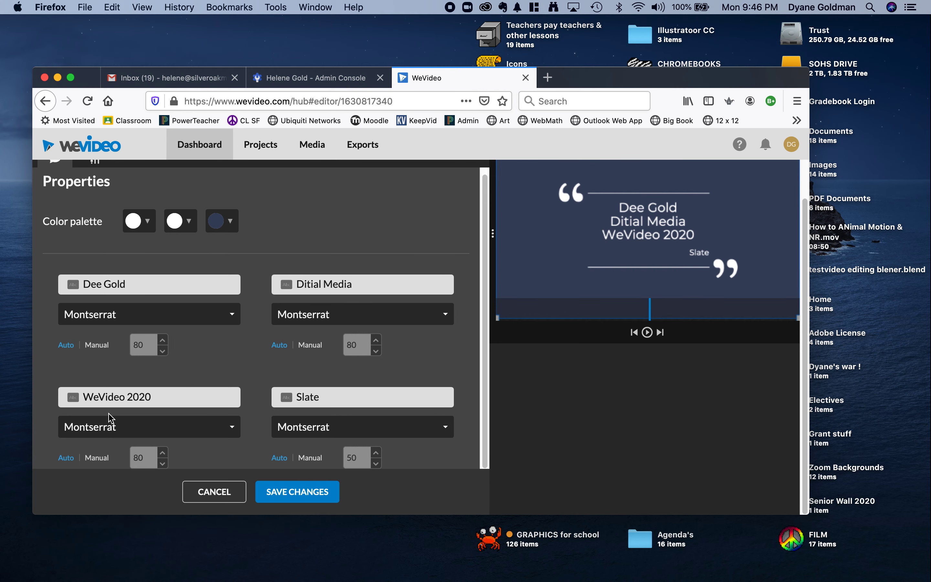
pyautogui.click(291, 486)
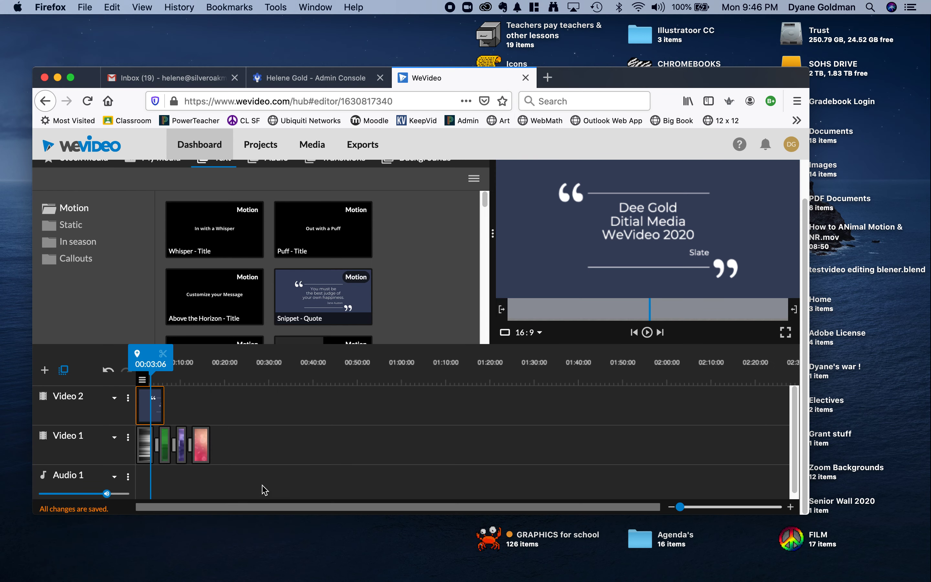
# Step: Play the sequence from the start of the timeline, past the title and into the third background clip
pyautogui.moveTo(152, 357); pyautogui.dragTo(132, 355)
pyautogui.press('space')
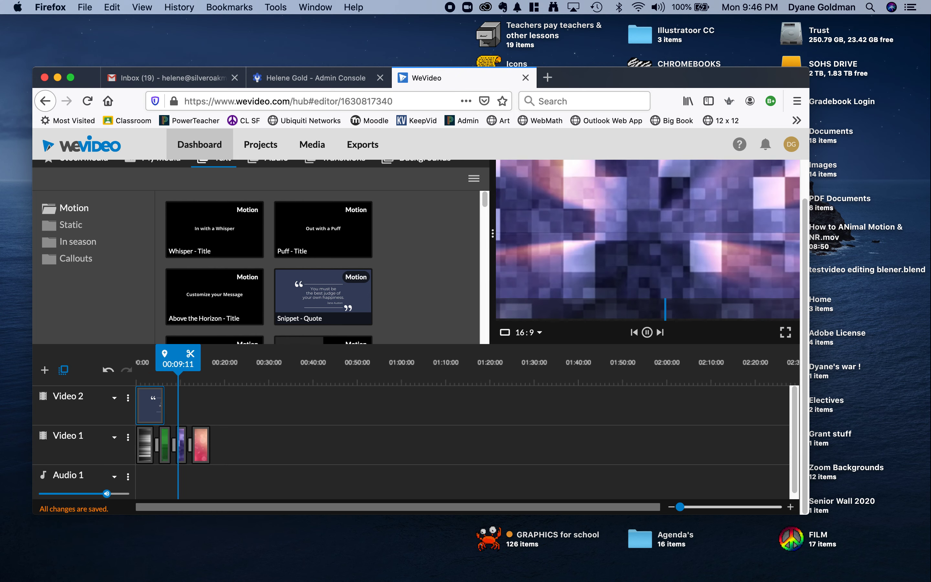
# Step: Pause playback and scrub the playhead to about 00:16:22, at the end of the fourth background clip
pyautogui.press('space')
pyautogui.moveTo(171, 373); pyautogui.dragTo(203, 370)
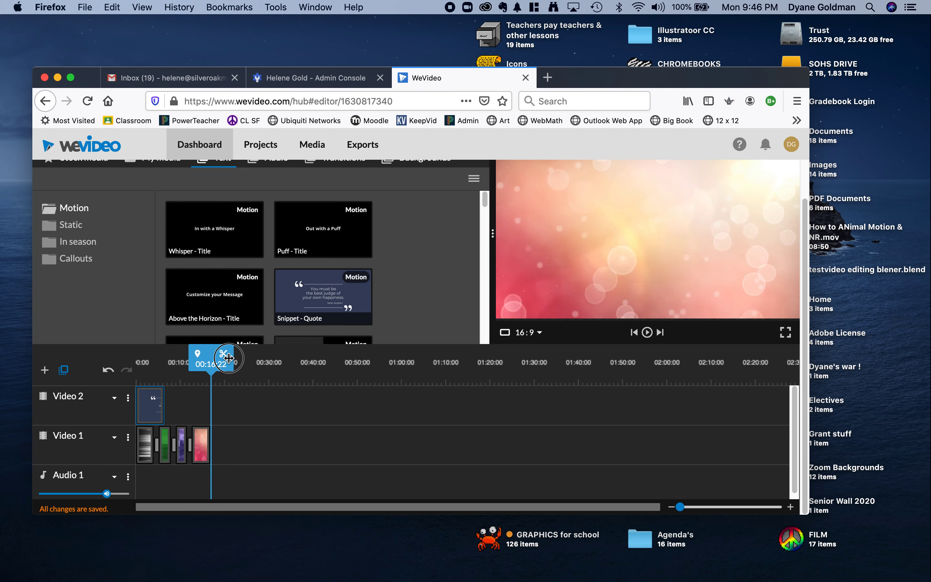
# Step: Switch to the media library and start a new import by browsing for files on the computer
pyautogui.click(312, 144)
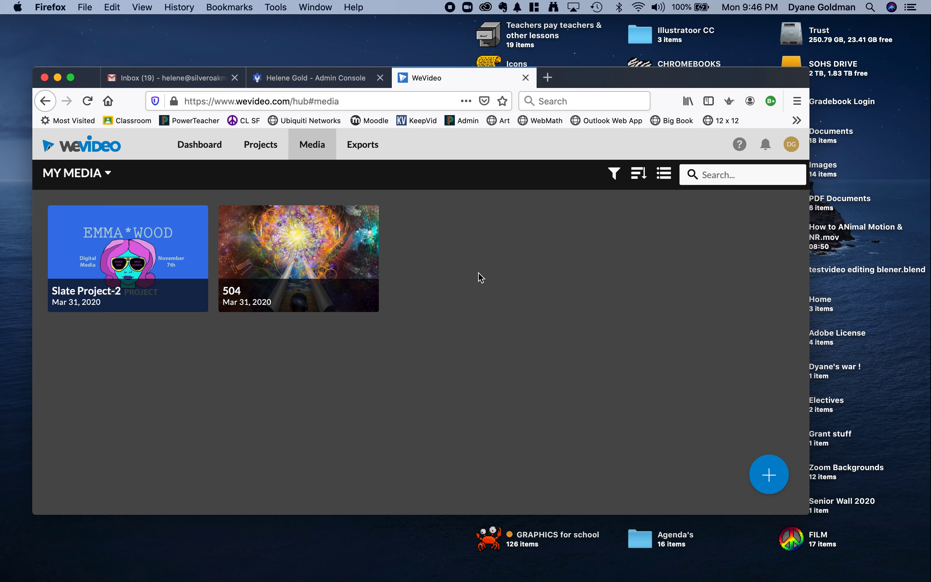
pyautogui.click(771, 475)
pyautogui.click(446, 348)
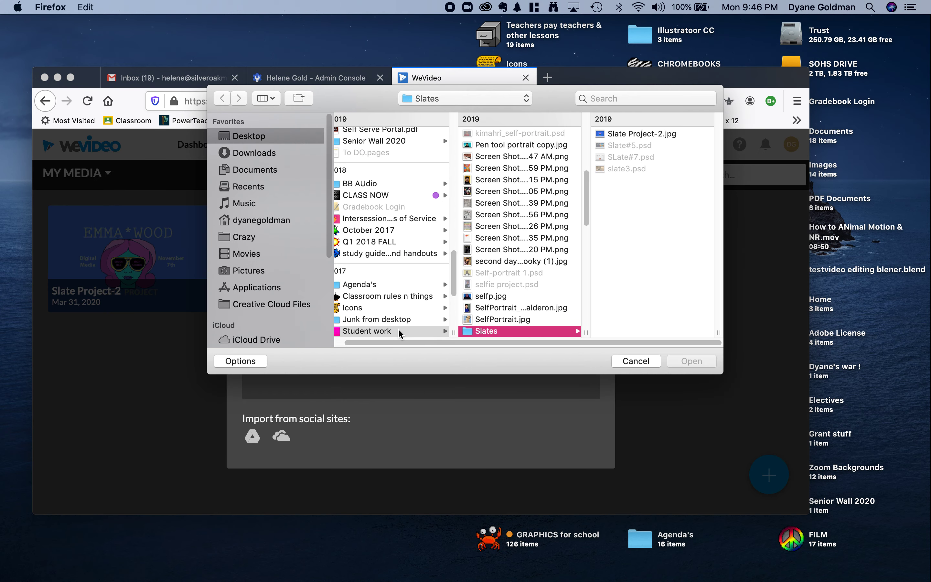
# Step: Preview screenshots in the Student work folder, import the piano image Screen Shot 2019-04-24 at 10.40.47 AM.png into My Media, and dismiss the import status
pyautogui.click(486, 239)
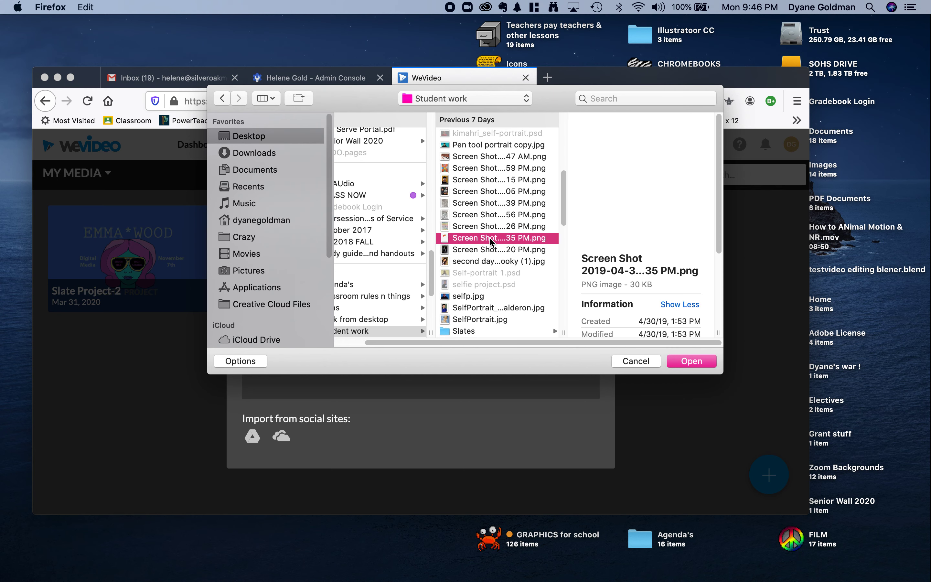
pyautogui.click(482, 226)
pyautogui.click(479, 213)
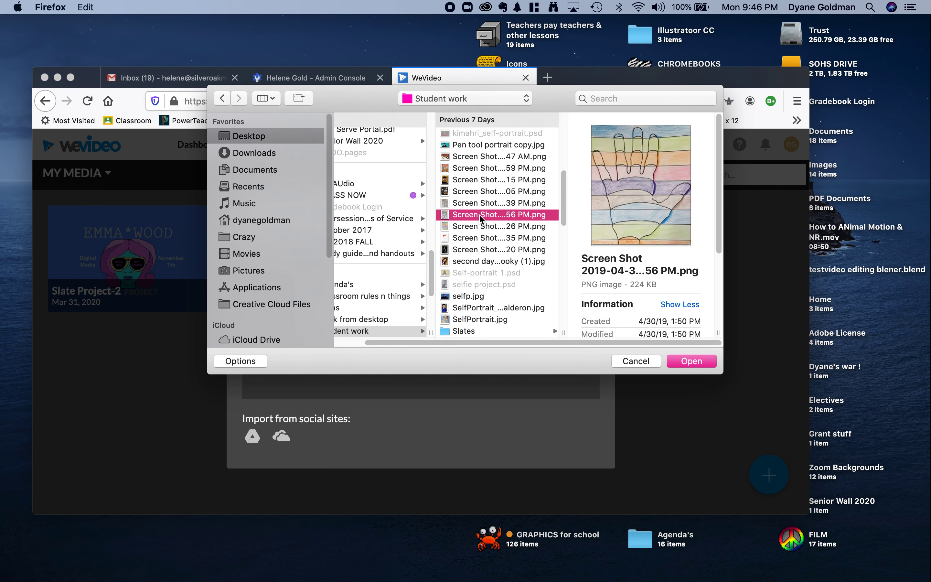
pyautogui.click(475, 191)
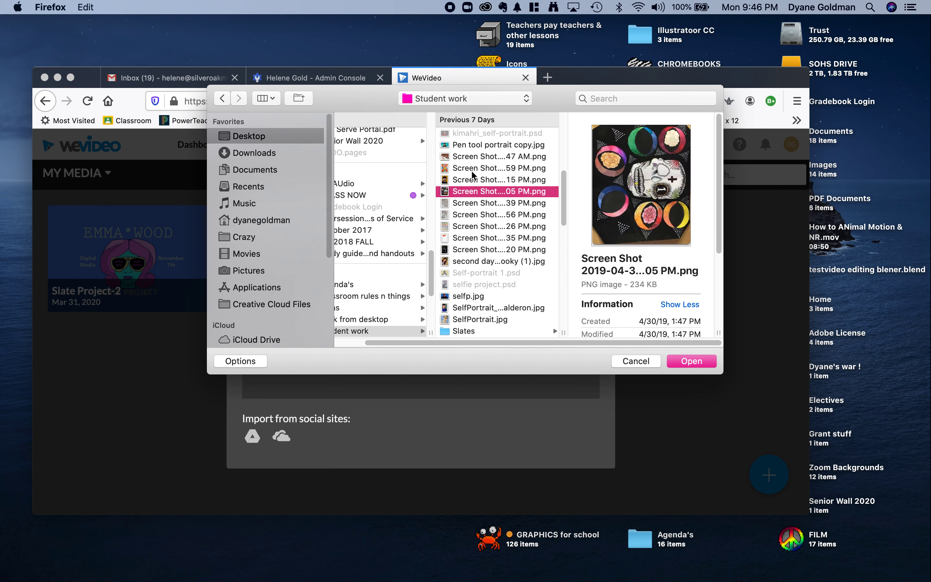
pyautogui.click(476, 179)
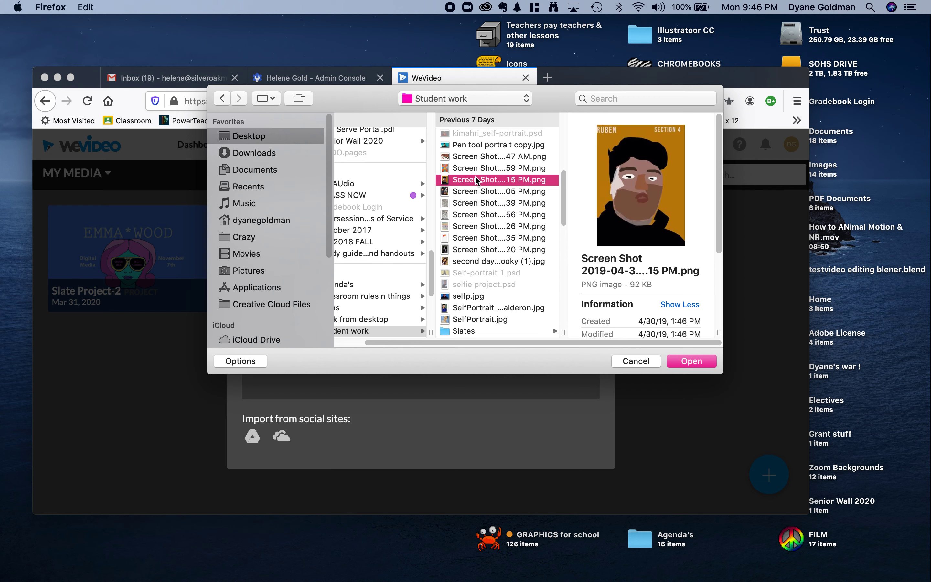
pyautogui.click(476, 156)
pyautogui.click(479, 169)
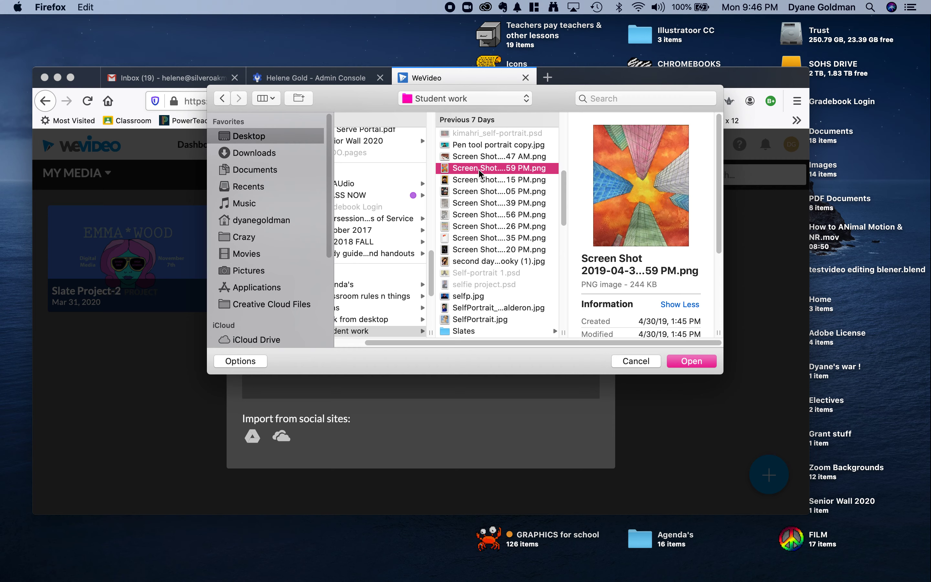
pyautogui.click(478, 157)
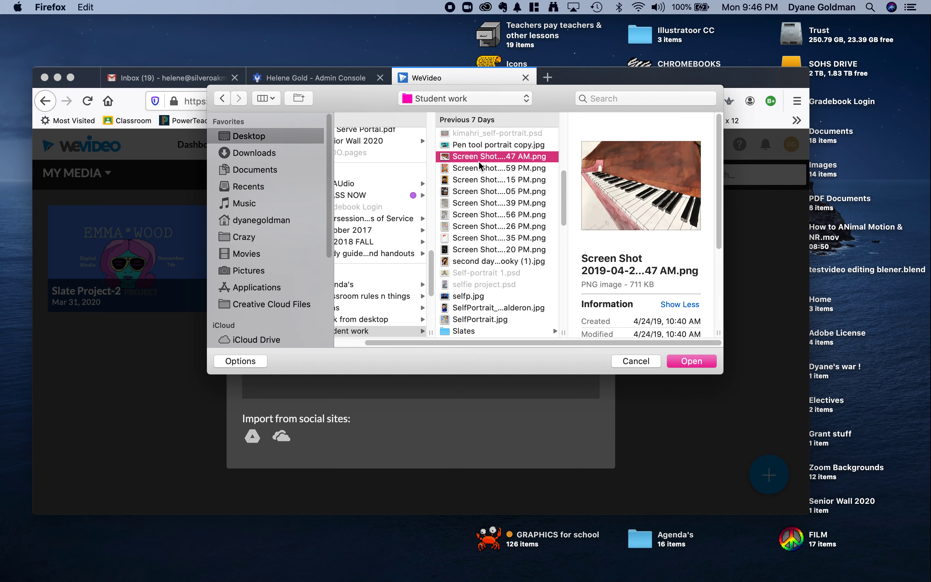
pyautogui.click(682, 364)
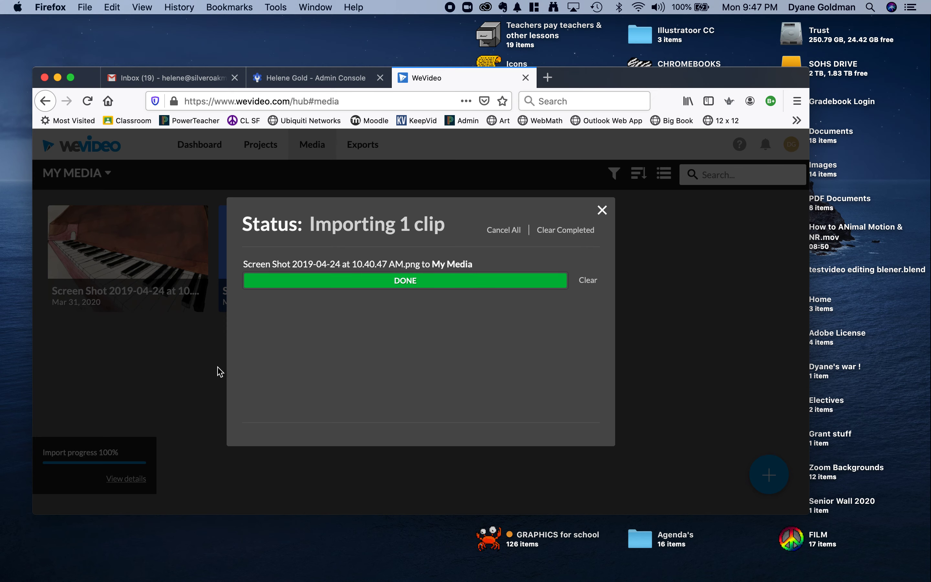
pyautogui.click(181, 371)
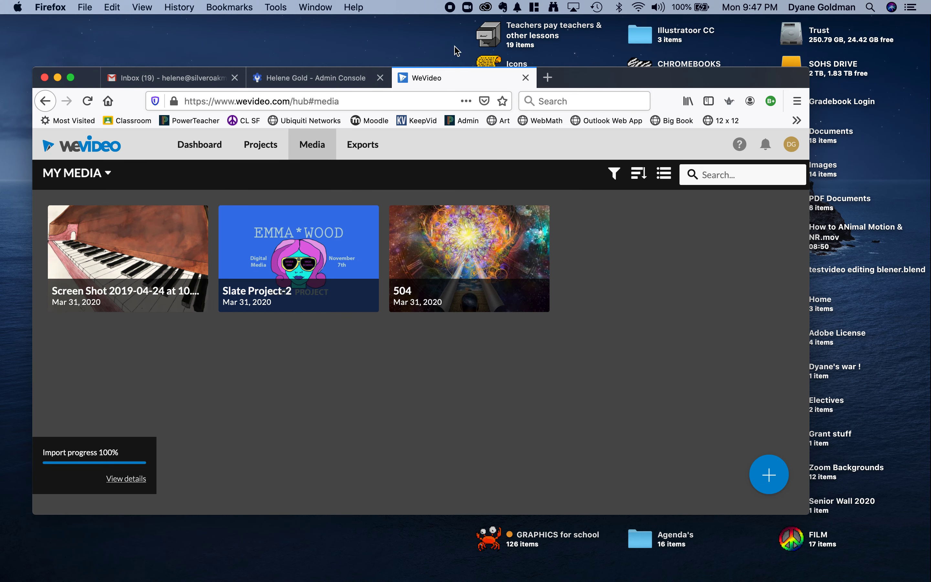